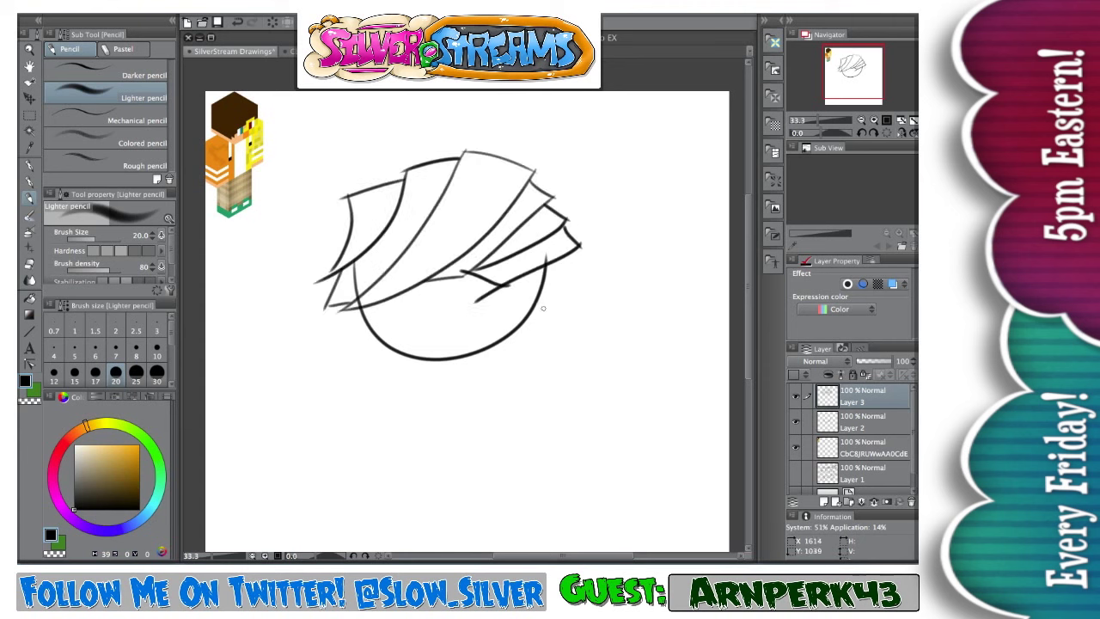
Draw the long hair lock hanging from the fringe's tip down the right side of the face with the size 20 Lighter pencil
left_click_drag(559, 228, 550, 309)
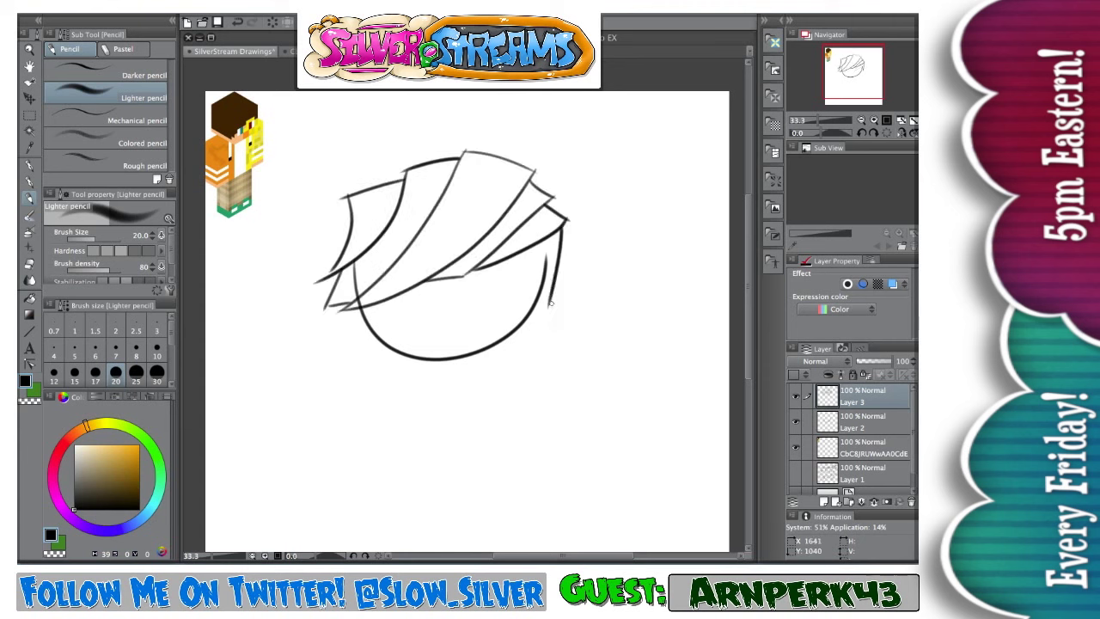
key("ctrl+z")
mouse_move(564, 223)
left_mouse_down()
mouse_move(545, 315)
mouse_move(538, 227)
left_mouse_up()
key("ctrl+z")
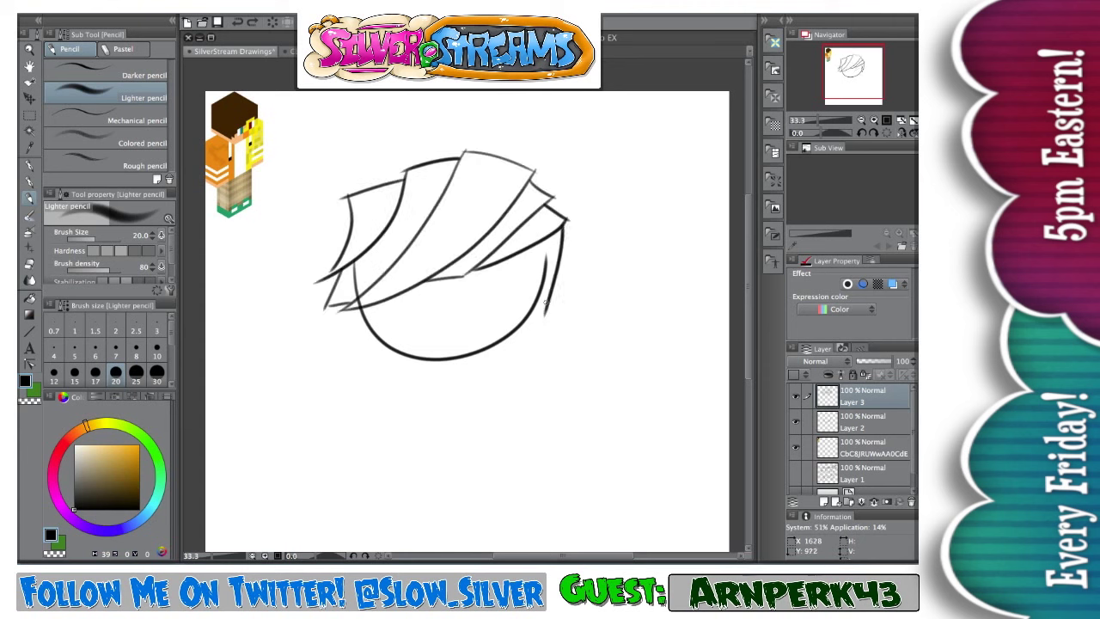
left_click_drag(543, 315, 545, 258)
key("space")
mouse_move(520, 344)
left_mouse_down()
mouse_move(528, 427)
mouse_move(565, 364)
left_mouse_up()
Add thin tapering strand lines inside the large sections of the swept fringe
left_click_drag(568, 162, 478, 282)
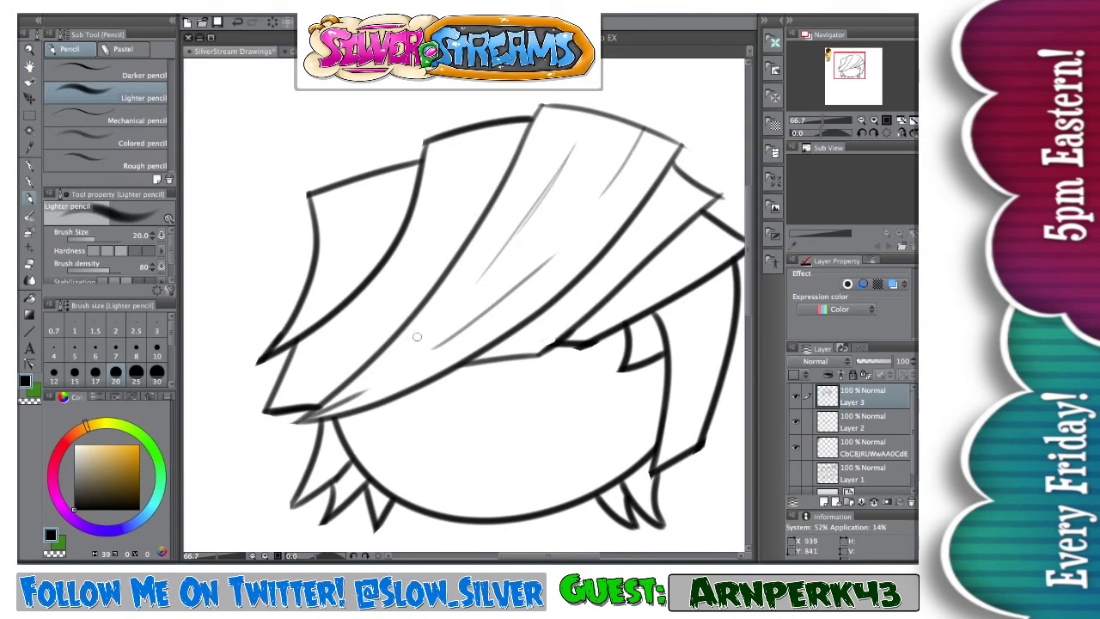
key("ctrl+z")
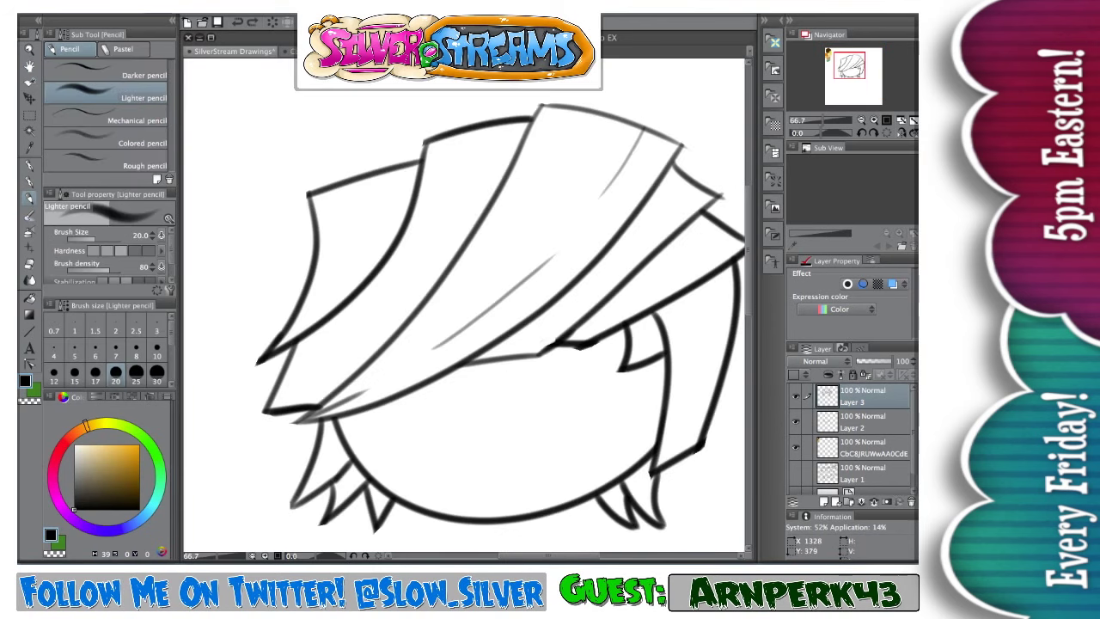
mouse_move(572, 153)
left_mouse_down()
mouse_move(478, 277)
mouse_move(517, 236)
mouse_move(501, 263)
left_mouse_up()
key("ctrl+z")
left_click_drag(474, 130, 458, 187)
mouse_move(269, 409)
left_mouse_down()
mouse_move(306, 388)
mouse_move(374, 303)
left_mouse_up()
key("ctrl+z")
left_click_drag(332, 363, 392, 295)
key("ctrl+z")
left_click_drag(326, 362, 402, 277)
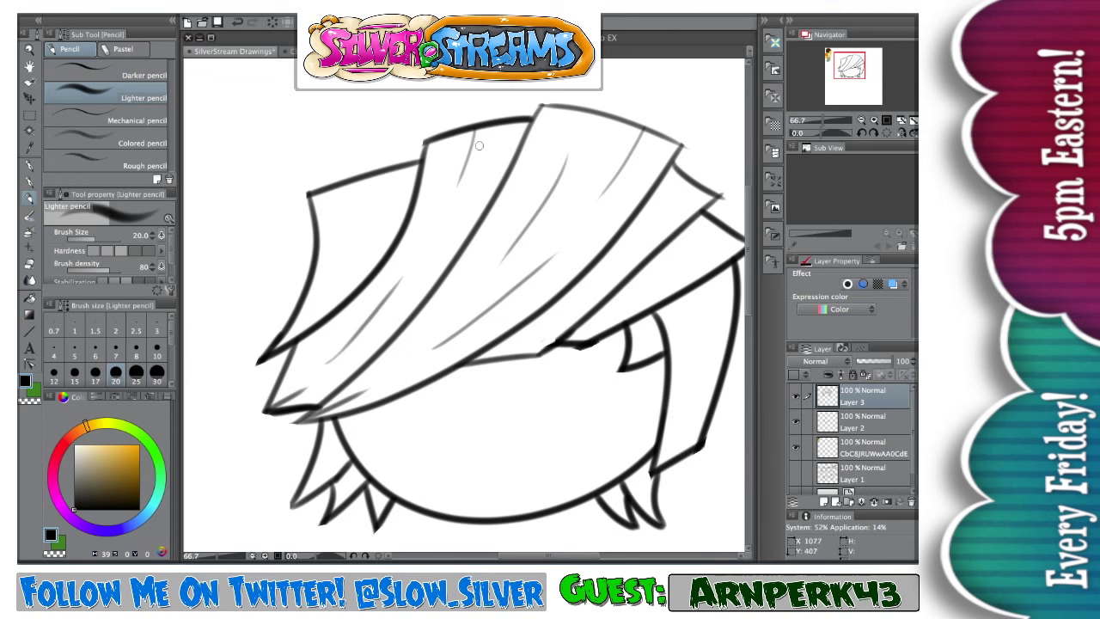
key("ctrl+z")
left_click_drag(327, 366, 400, 280)
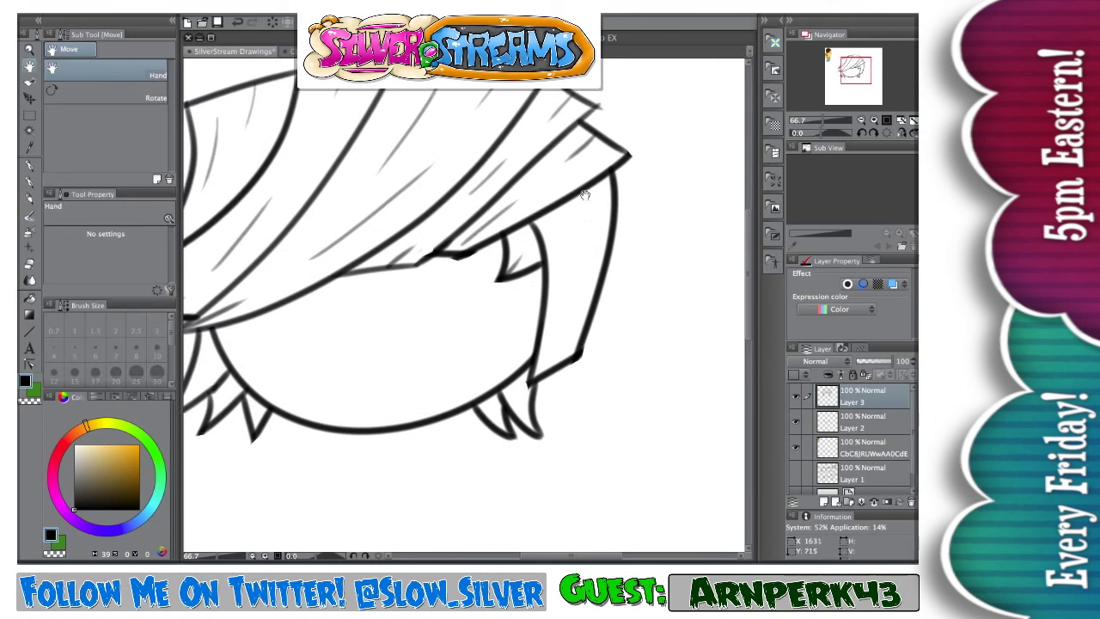
Add thin strand lines inside the long side lock with the Lighter pencil at size 20
mouse_move(570, 270)
left_mouse_down()
mouse_move(550, 388)
mouse_move(583, 270)
left_mouse_up()
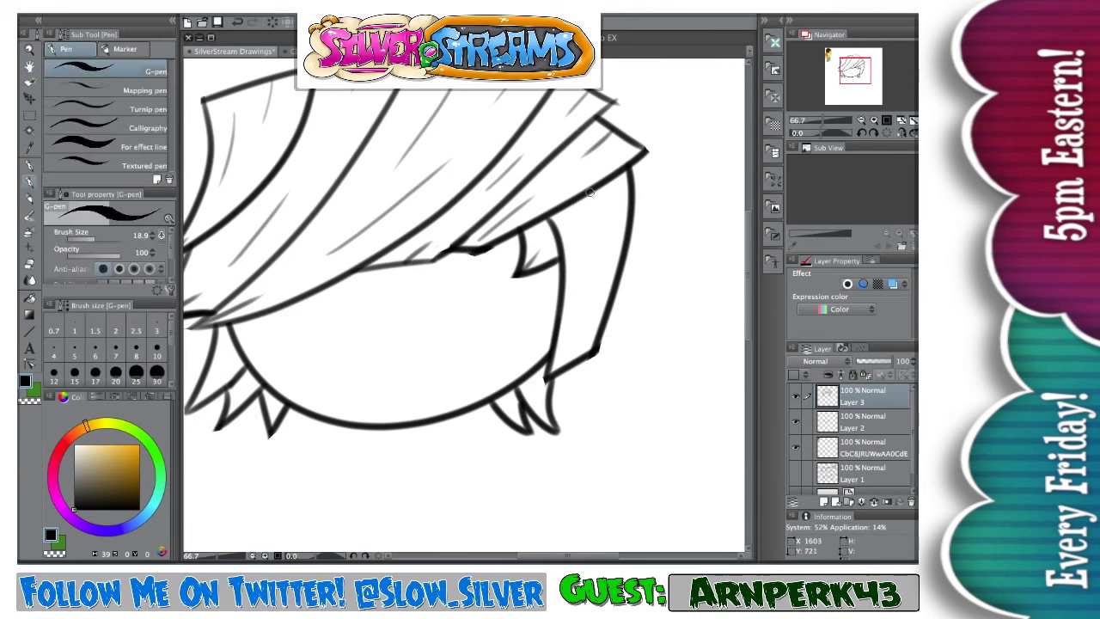
key("p")
left_click_drag(590, 192, 579, 286)
key("ctrl+z")
mouse_move(591, 196)
left_mouse_down()
mouse_move(586, 313)
mouse_move(588, 275)
left_mouse_up()
key("ctrl+z")
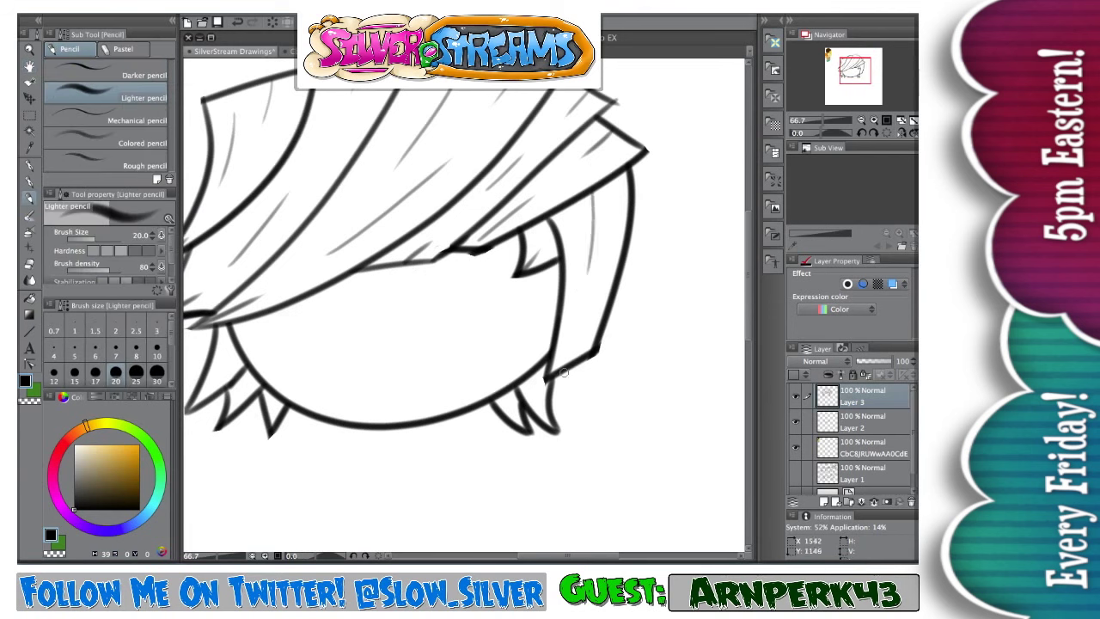
mouse_move(564, 368)
left_mouse_down()
mouse_move(572, 325)
mouse_move(569, 335)
left_mouse_up()
key("ctrl+z")
left_click_drag(610, 295, 613, 226)
left_click_drag(563, 279, 568, 231)
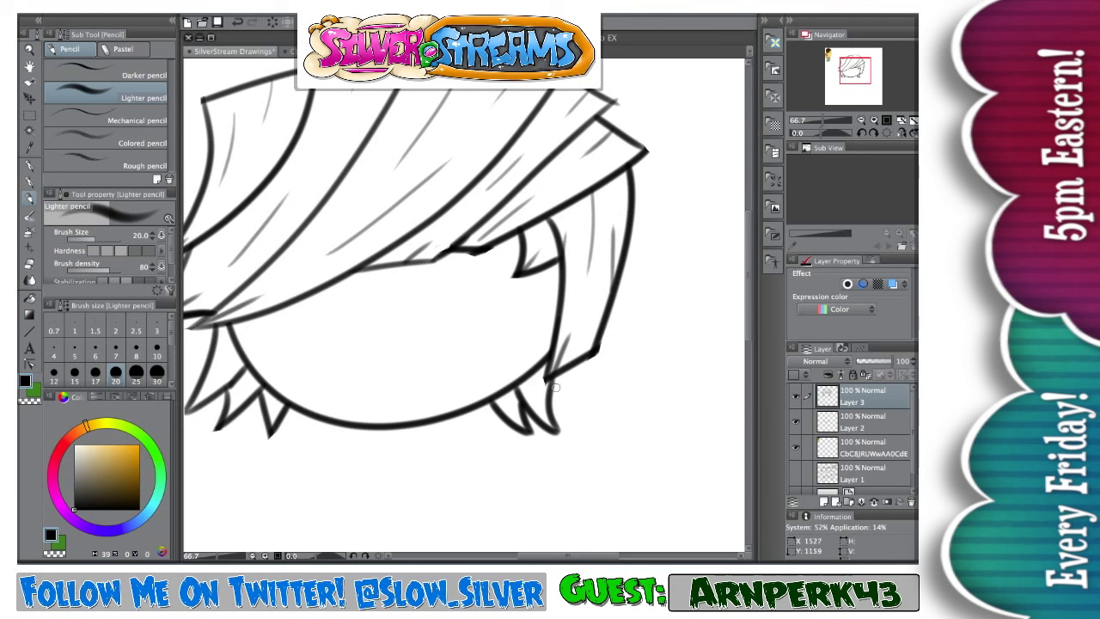
Add short strand lines to the small hair tufts along the jaw
key("space")
mouse_move(492, 404)
left_mouse_down()
mouse_move(535, 447)
mouse_move(566, 380)
left_mouse_up()
mouse_move(447, 398)
left_mouse_down()
mouse_move(491, 433)
mouse_move(515, 420)
left_mouse_up()
mouse_move(331, 409)
left_mouse_down()
mouse_move(347, 392)
mouse_move(381, 395)
mouse_move(411, 433)
left_mouse_up()
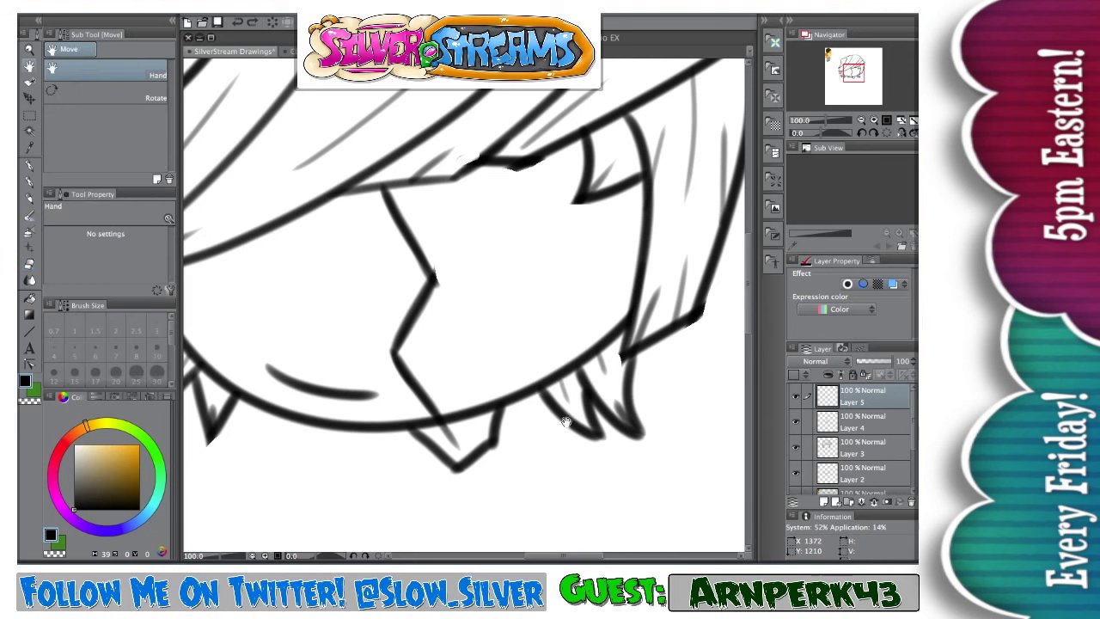
left_click_drag(560, 456, 562, 422)
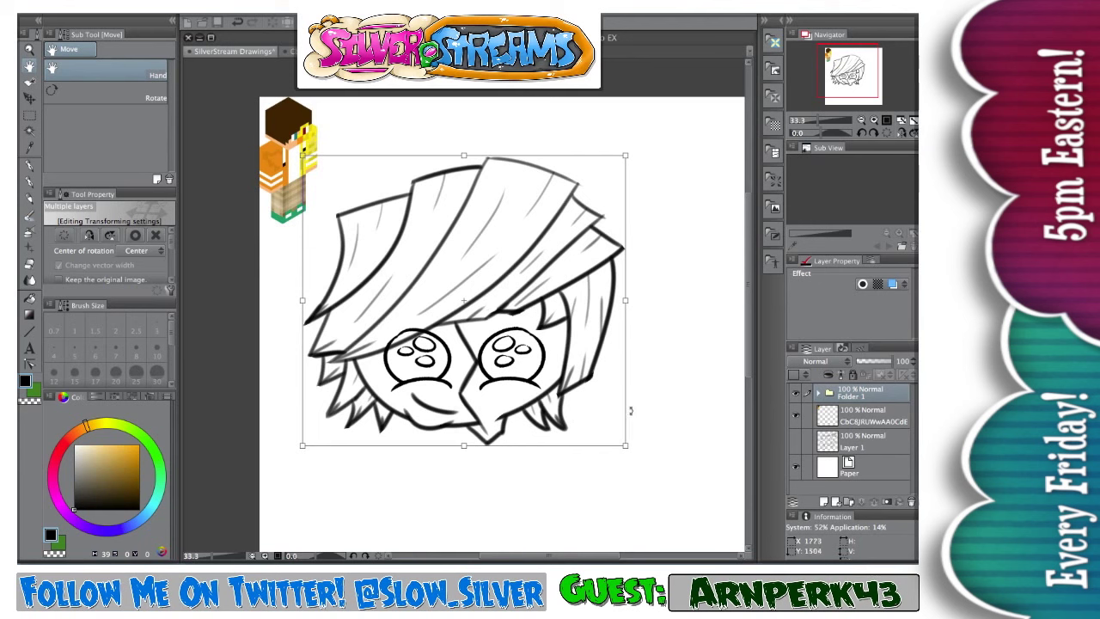
Move and enlarge the whole head drawing in Folder 1 to fill most of the canvas, and apply the transformation
left_click_drag(537, 381, 557, 356)
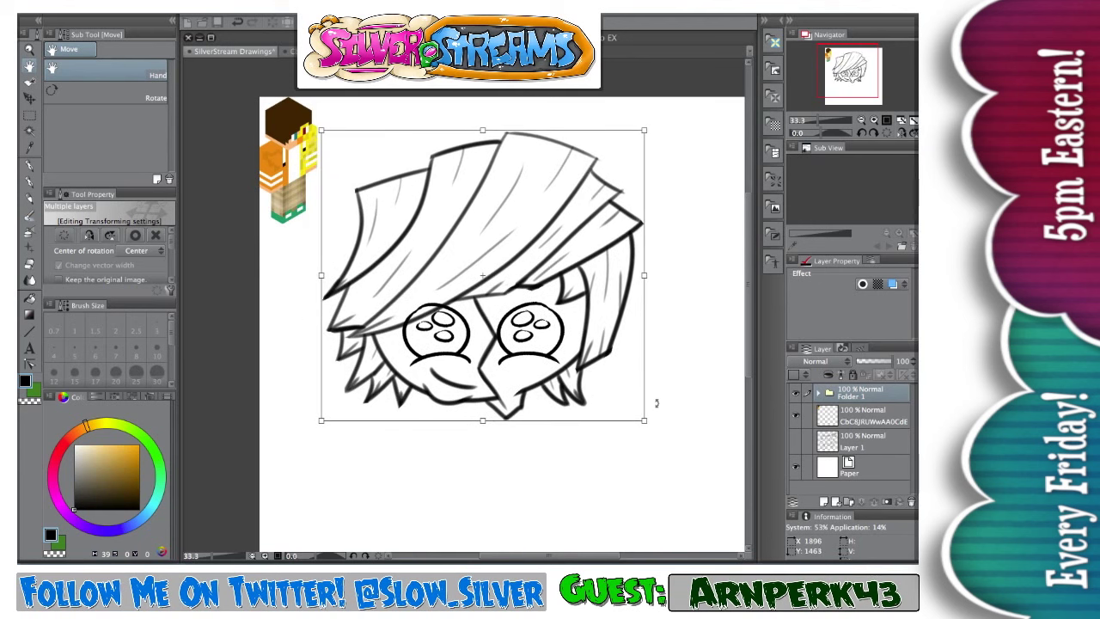
left_click_drag(644, 420, 721, 483)
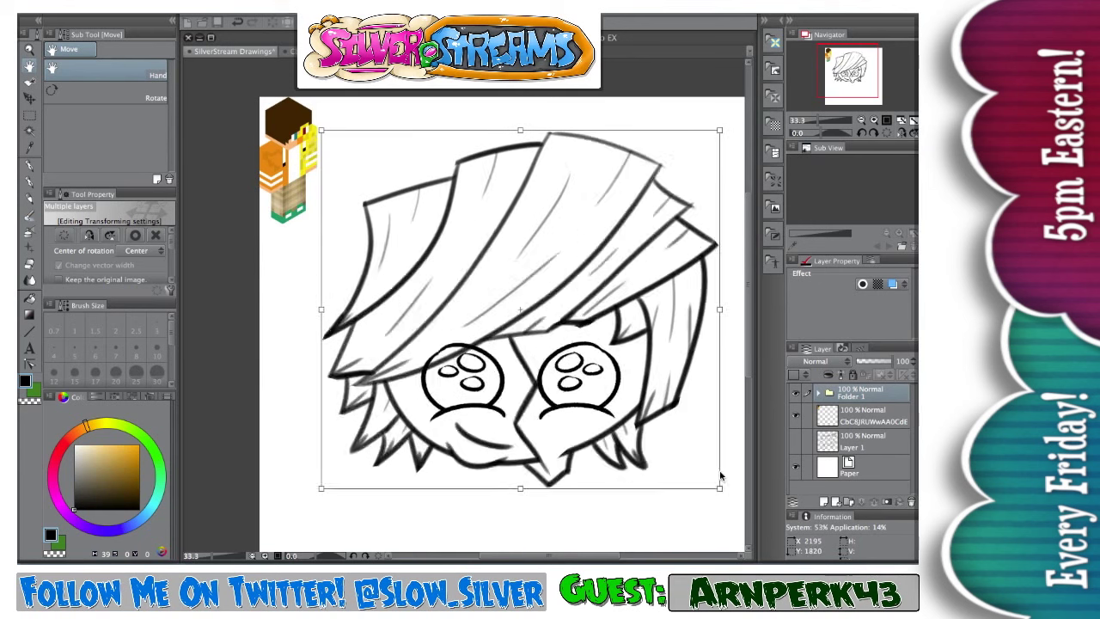
key("super+minus")
key("minus")
left_click(874, 134)
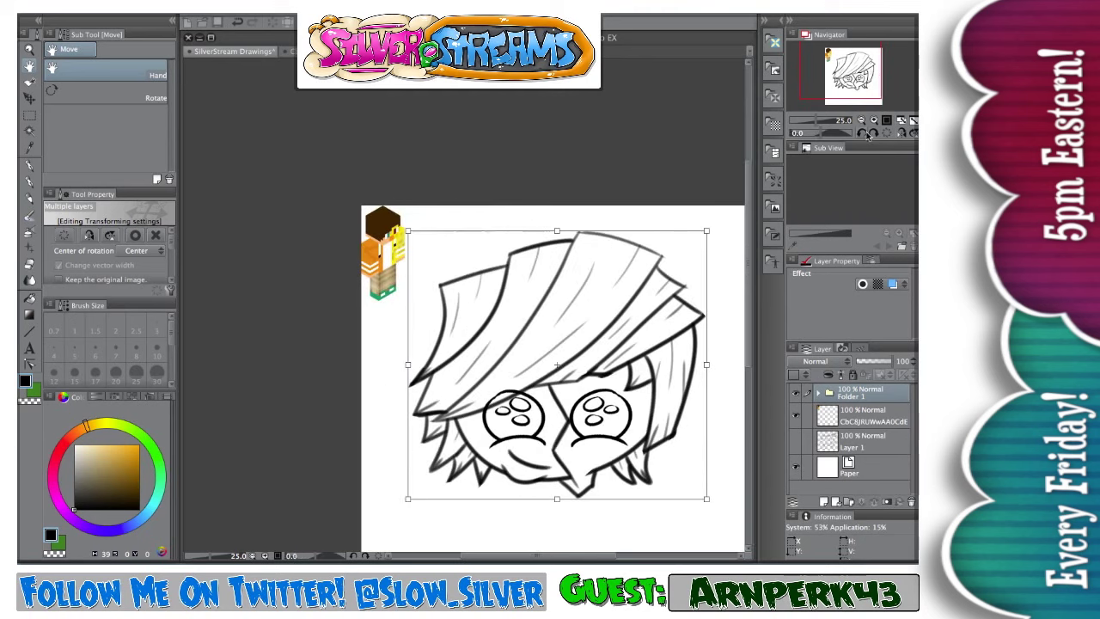
left_click_drag(600, 556, 627, 556)
left_click_drag(749, 355, 749, 387)
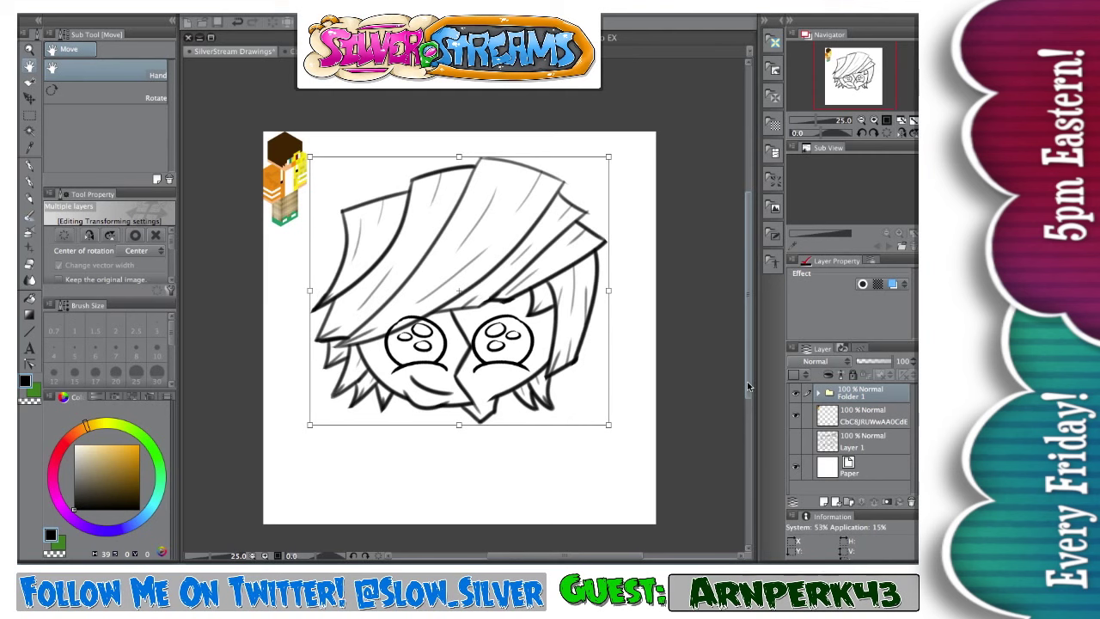
left_click_drag(609, 423, 651, 462)
left_click_drag(597, 396, 583, 382)
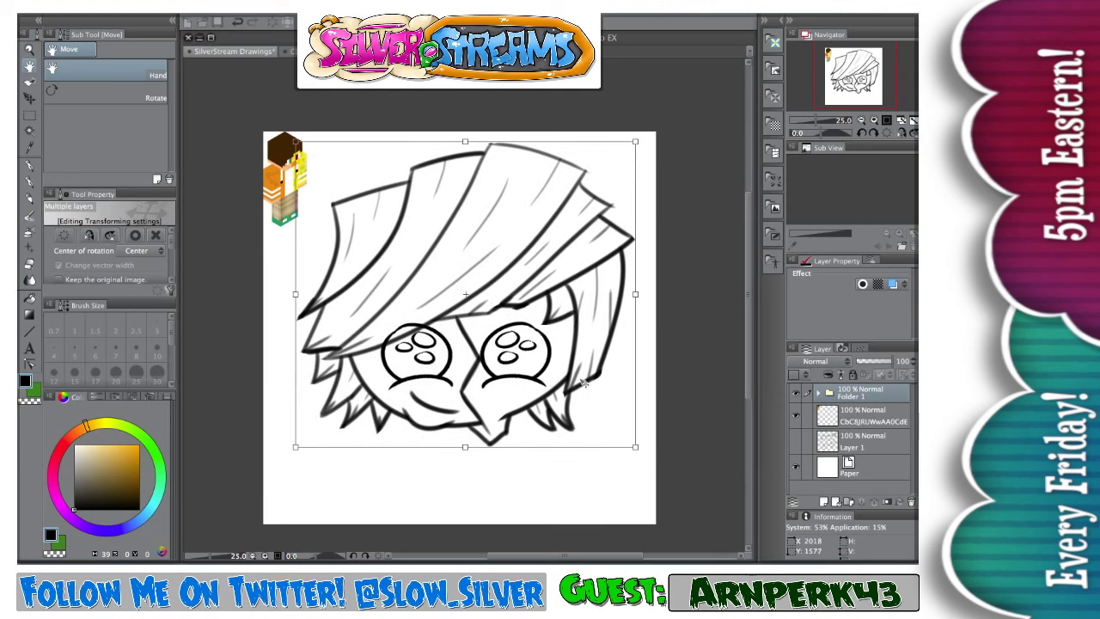
left_click(864, 402)
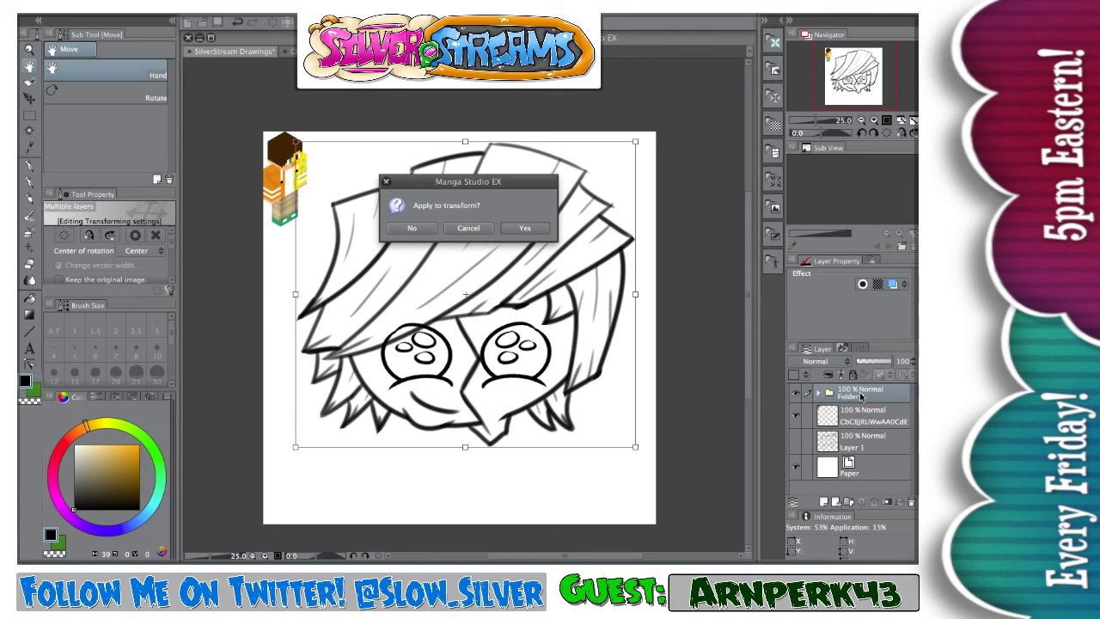
left_click(526, 230)
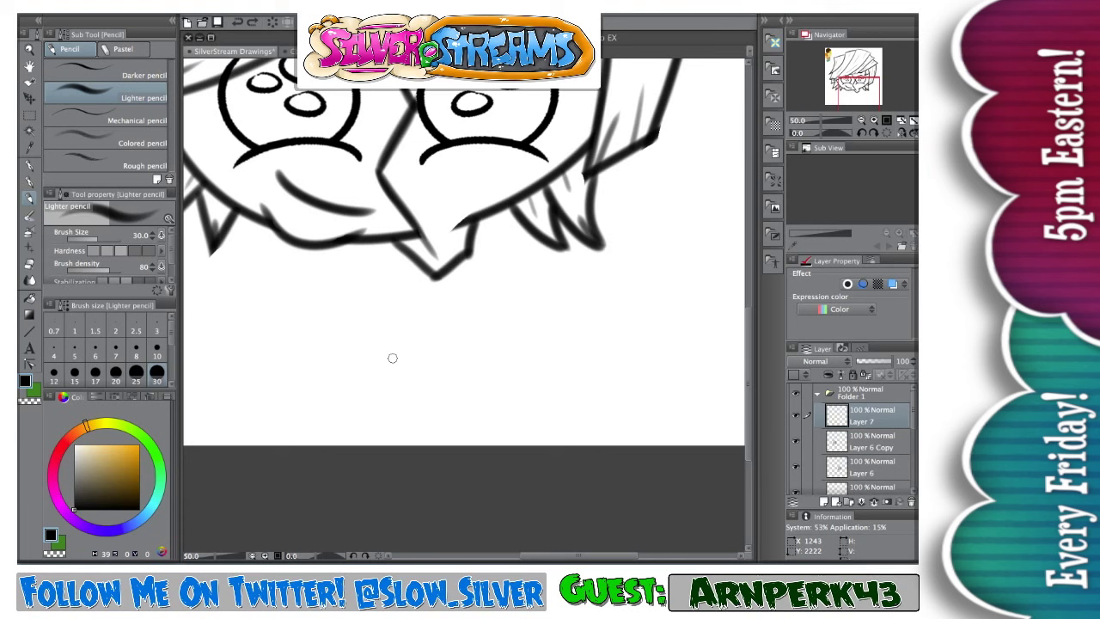
Draw the left neck line below the chin on Layer 7 with the Lighter pencil at size 30
left_click_drag(359, 241, 367, 299)
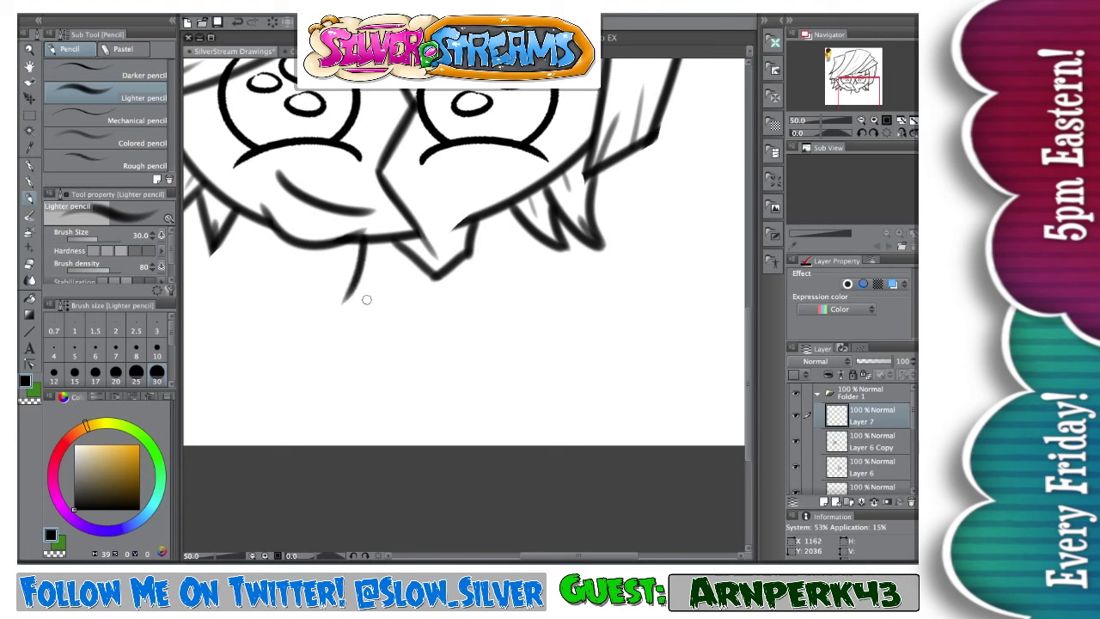
key("ctrl+z")
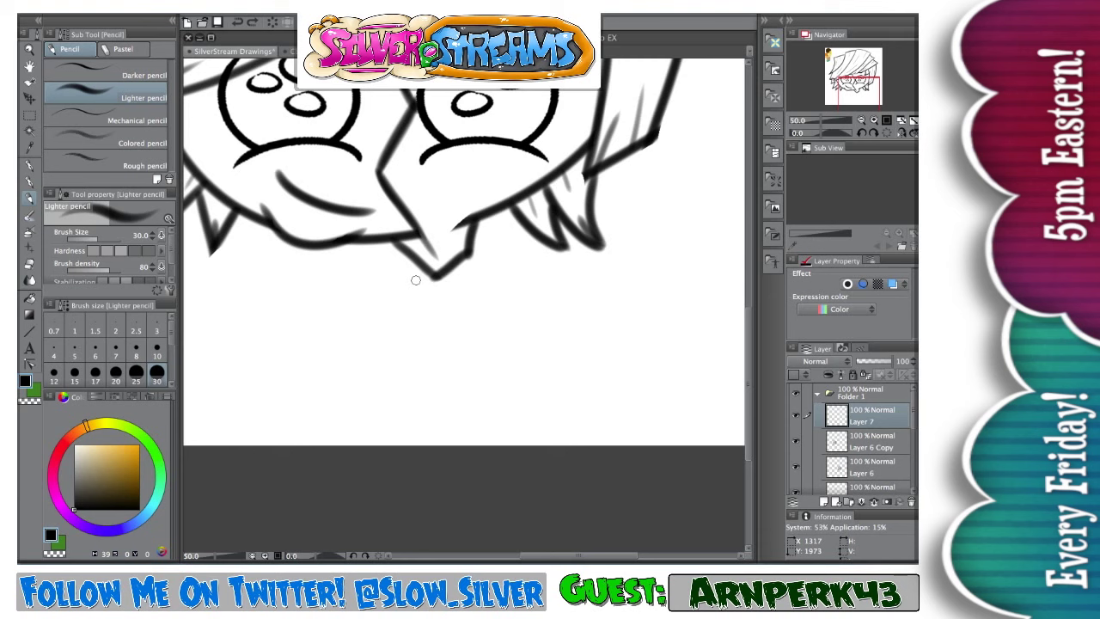
left_click_drag(374, 241, 362, 296)
scroll(491, 275, "down", 1)
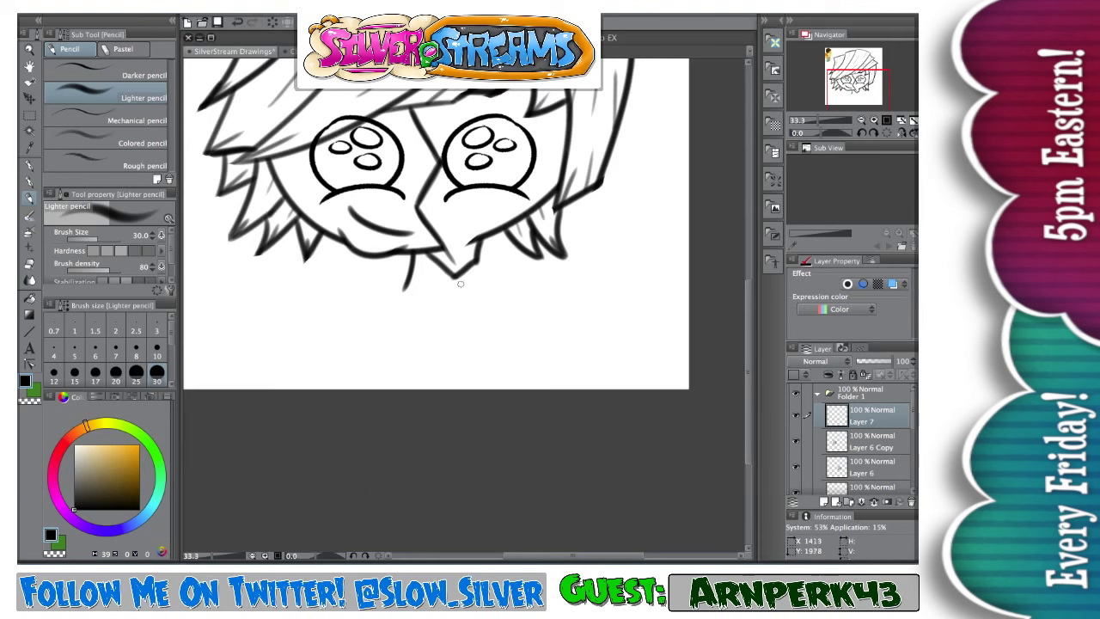
Handwrite the word "Juicy" in the empty canvas area below the right hair tufts
scroll(458, 274, "up", 1)
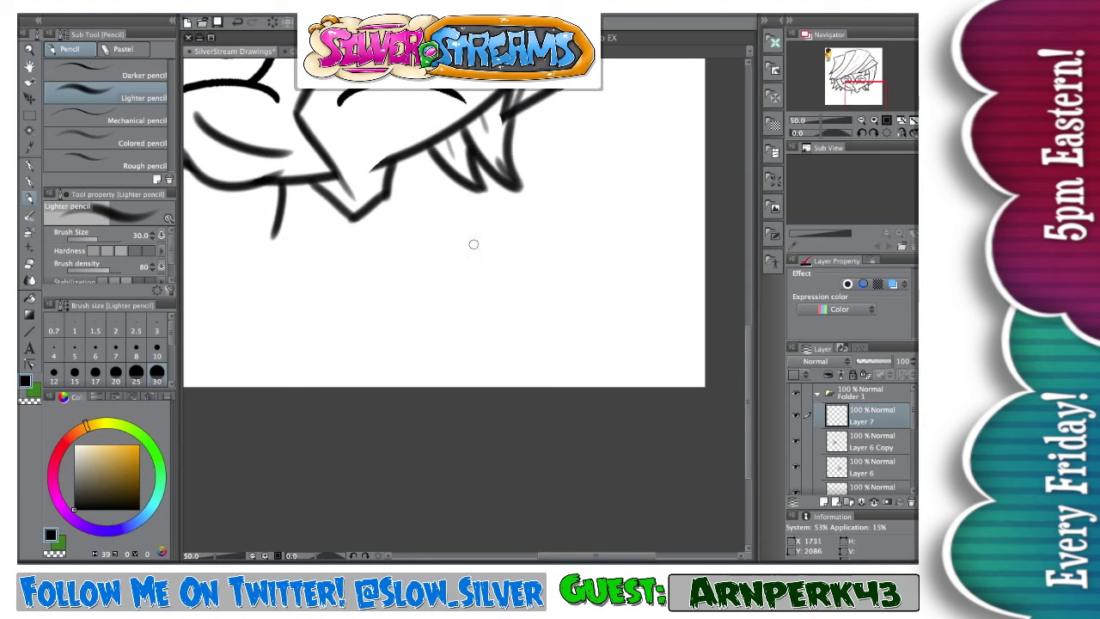
mouse_move(474, 233)
left_mouse_down()
mouse_move(449, 314)
mouse_move(521, 212)
mouse_move(540, 281)
mouse_move(514, 212)
mouse_move(571, 260)
mouse_move(564, 268)
left_mouse_up()
key("ctrl+z")
key("ctrl+z")
left_click_drag(561, 203, 562, 211)
mouse_move(566, 256)
left_mouse_down()
mouse_move(588, 227)
mouse_move(641, 237)
mouse_move(658, 279)
left_mouse_up()
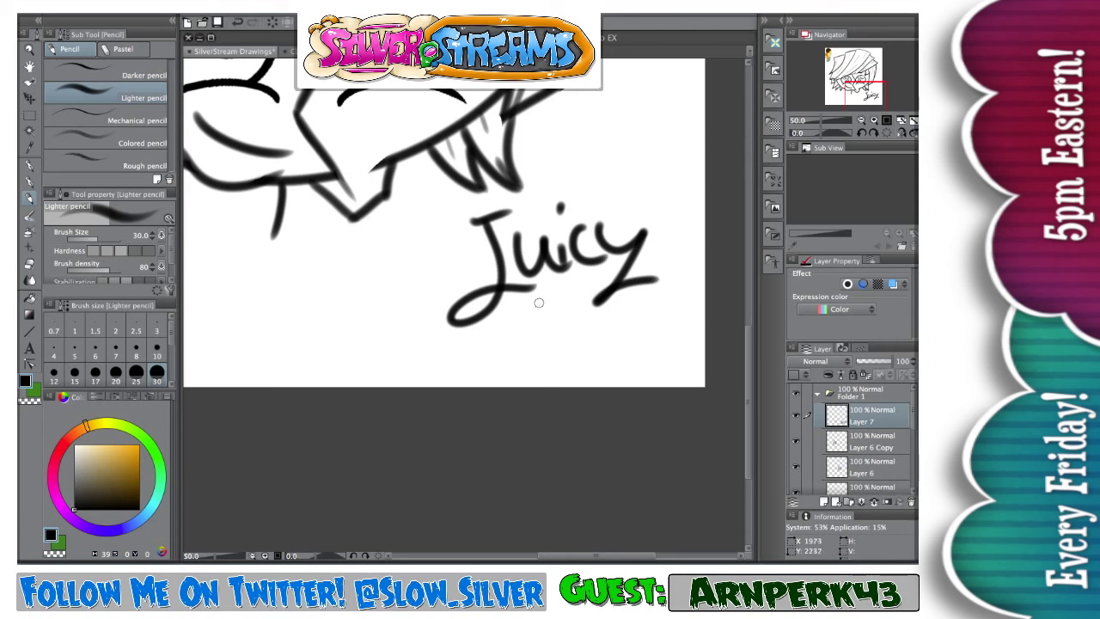
Handwrite the word "Rocks" beneath "Juicy" and underline it
left_click_drag(539, 301, 538, 356)
mouse_move(535, 302)
left_mouse_down()
mouse_move(537, 346)
mouse_move(550, 324)
mouse_move(583, 349)
left_mouse_up()
mouse_move(593, 321)
left_mouse_down()
mouse_move(588, 332)
mouse_move(607, 312)
mouse_move(607, 336)
left_mouse_up()
mouse_move(636, 289)
left_mouse_down()
mouse_move(628, 334)
mouse_move(662, 343)
left_mouse_up()
left_click(671, 329)
mouse_move(672, 282)
left_mouse_down()
mouse_move(671, 329)
mouse_move(615, 308)
mouse_move(610, 318)
mouse_move(648, 306)
mouse_move(640, 341)
left_mouse_up()
key("ctrl+z")
key("ctrl+z")
key("ctrl+z")
key("ctrl+z")
key("ctrl+z")
mouse_move(643, 293)
left_mouse_down()
mouse_move(640, 336)
mouse_move(660, 335)
left_mouse_up()
key("ctrl+z")
key("ctrl+z")
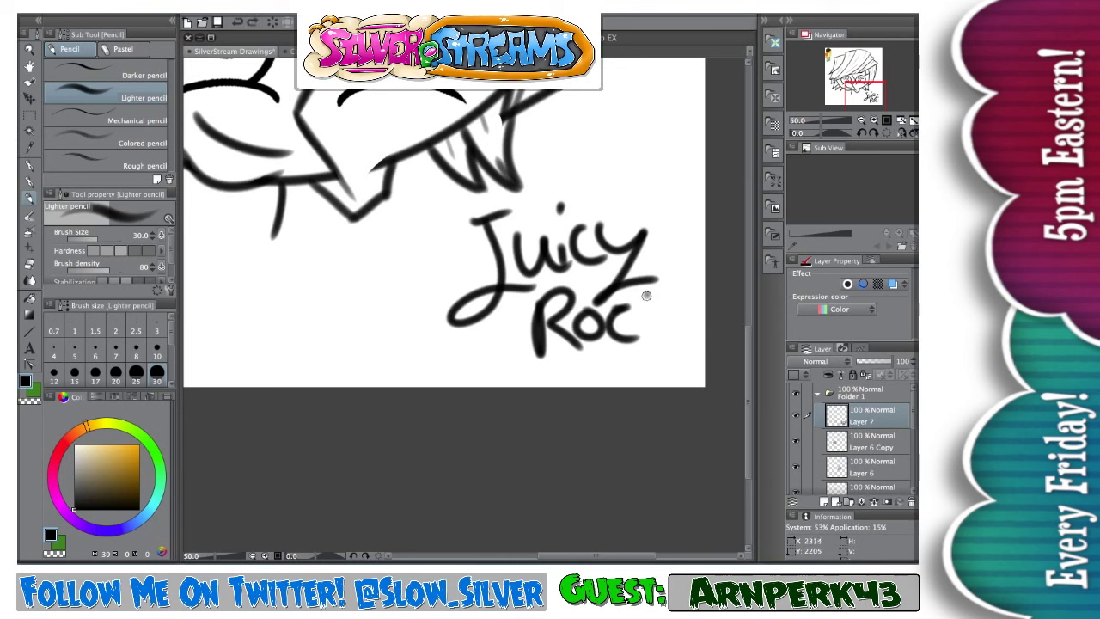
left_click_drag(647, 294, 644, 340)
left_click_drag(664, 304, 683, 342)
left_click_drag(691, 280, 688, 291)
mouse_move(657, 355)
left_mouse_down()
mouse_move(563, 368)
mouse_move(650, 357)
left_mouse_up()
Draw a large loop around the "Juicy Rocks" lettering and add heavy underlines beneath it
mouse_move(598, 188)
left_mouse_down()
mouse_move(457, 186)
mouse_move(602, 386)
left_mouse_up()
mouse_move(606, 387)
left_mouse_down()
mouse_move(563, 170)
mouse_move(572, 181)
left_mouse_up()
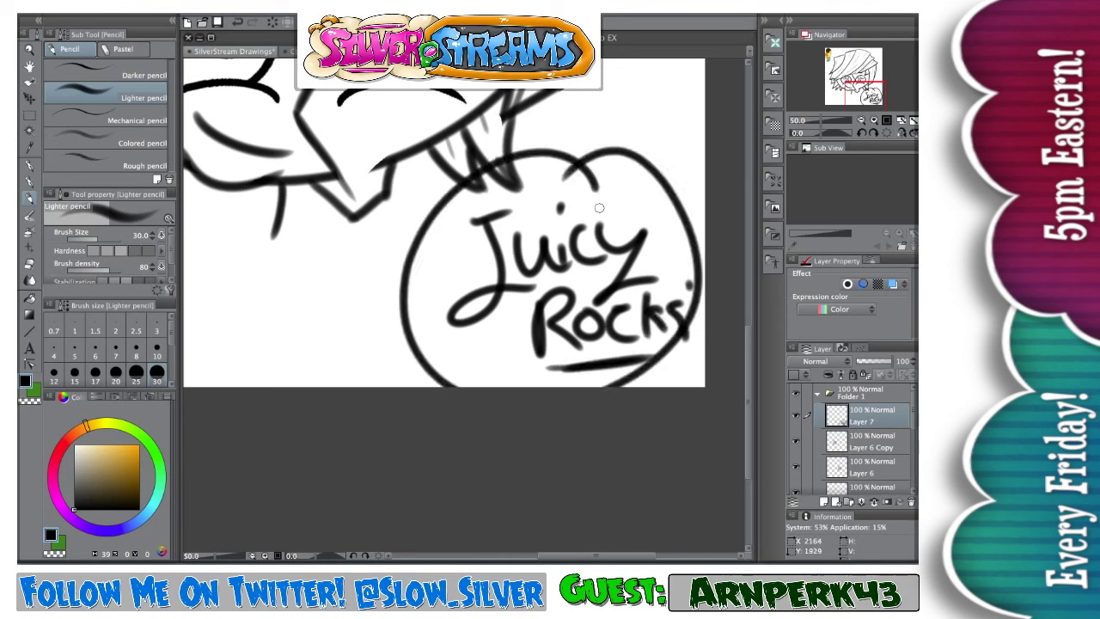
mouse_move(705, 359)
left_mouse_down()
mouse_move(411, 379)
mouse_move(707, 361)
left_mouse_up()
mouse_move(687, 342)
left_mouse_down()
mouse_move(435, 353)
mouse_move(630, 352)
left_mouse_up()
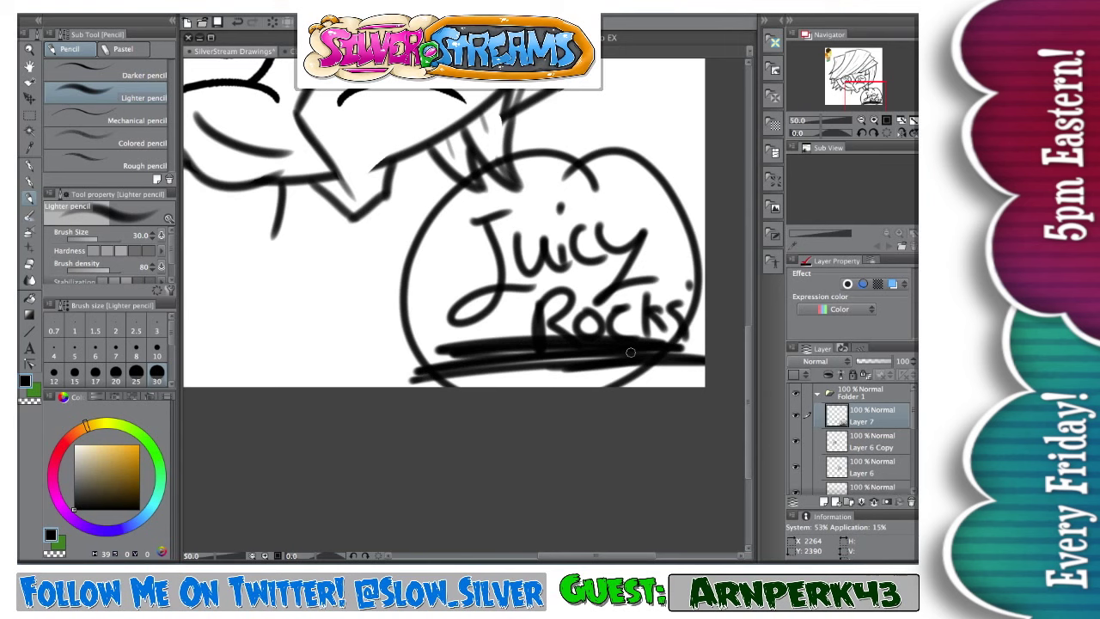
Undo all the handwritten lettering together with its loop and underlines
key("ctrl+z")
key("ctrl+z")
key("ctrl+z")
key("ctrl+z")
key("ctrl+z")
key("ctrl+z")
key("ctrl+z")
key("ctrl+z")
key("ctrl+z")
key("ctrl+z")
key("ctrl+z")
key("ctrl+z")
key("ctrl+z")
key("ctrl+z")
key("ctrl+z")
key("ctrl+z")
key("ctrl+z")
key("ctrl+z")
key("ctrl+z")
key("ctrl+z")
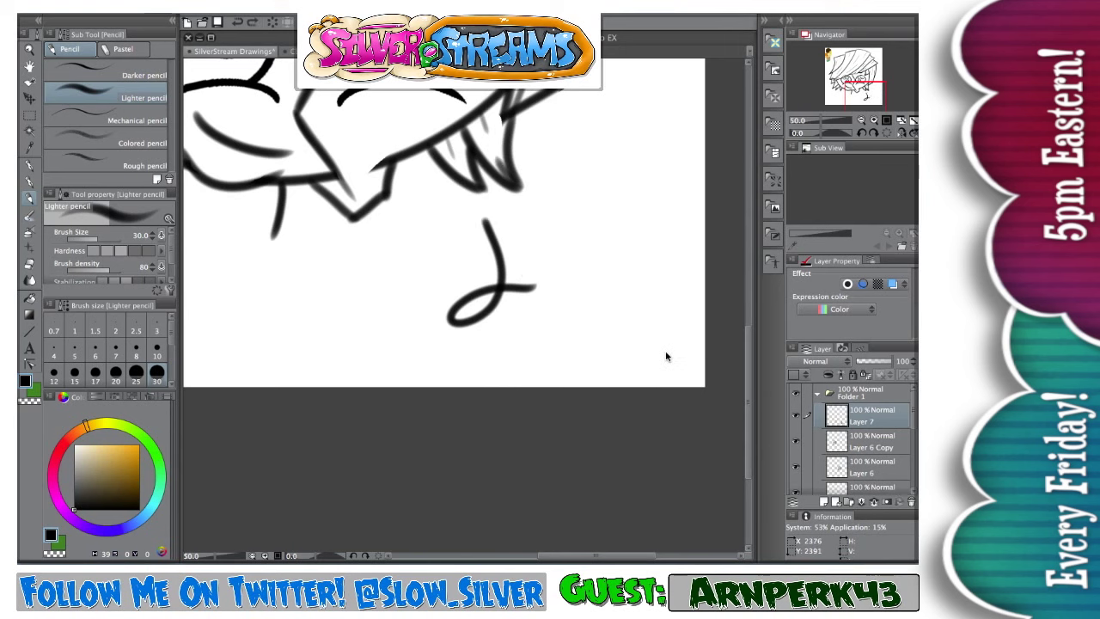
key("ctrl+z")
Paint the left half of the face peach on Layer 10 with the G-pen at size 122.1
key("space")
mouse_move(428, 311)
left_mouse_down()
mouse_move(430, 330)
mouse_move(578, 356)
left_mouse_up()
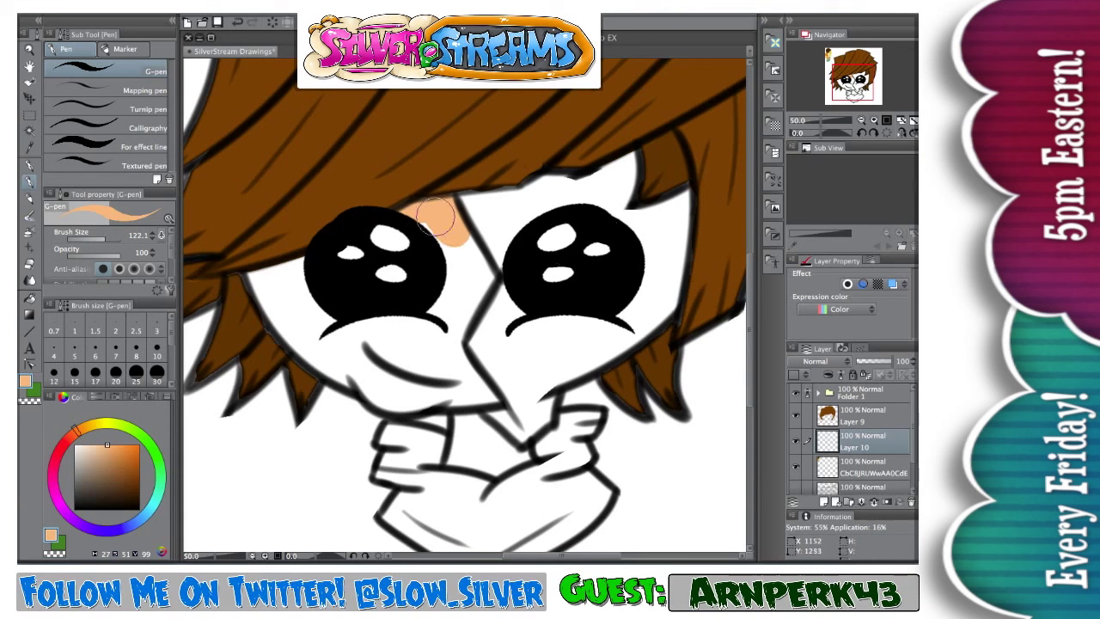
mouse_move(442, 223)
left_mouse_down()
mouse_move(460, 322)
mouse_move(440, 336)
mouse_move(468, 254)
mouse_move(477, 292)
mouse_move(451, 374)
mouse_move(488, 392)
left_mouse_up()
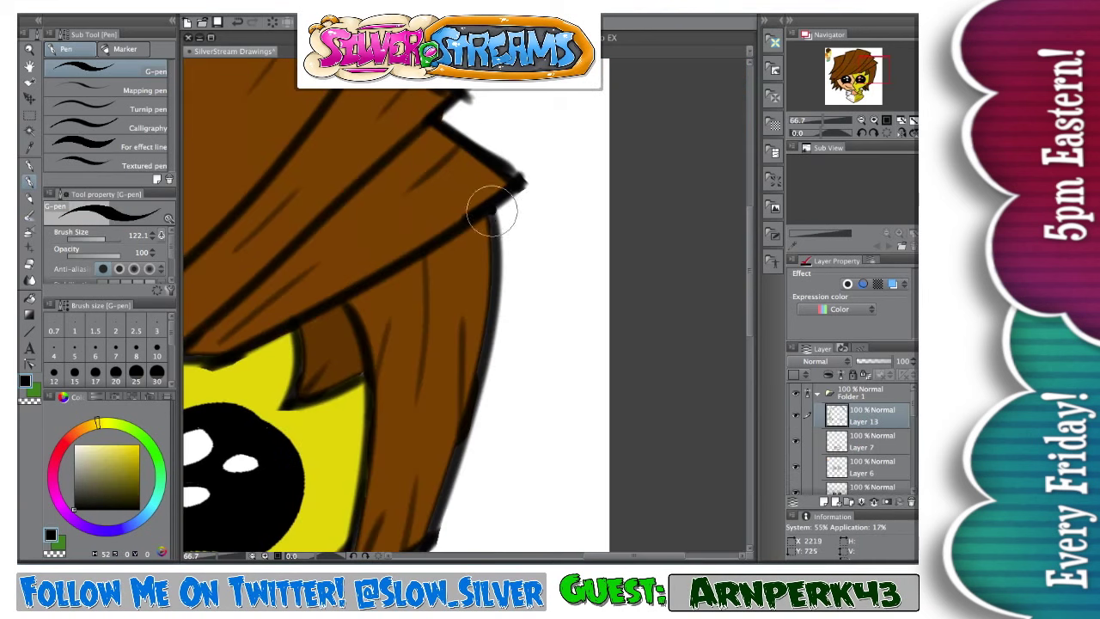
Thicken the outer and lower outline of the long side lock in black on Layer 13, using the size 30 Lighter pencil
mouse_move(491, 216)
left_mouse_down()
mouse_move(503, 226)
mouse_move(494, 258)
mouse_move(490, 204)
left_mouse_up()
left_click_drag(469, 420, 514, 237)
left_click_drag(515, 239, 470, 374)
key("ctrl+z")
left_click_drag(510, 246, 455, 368)
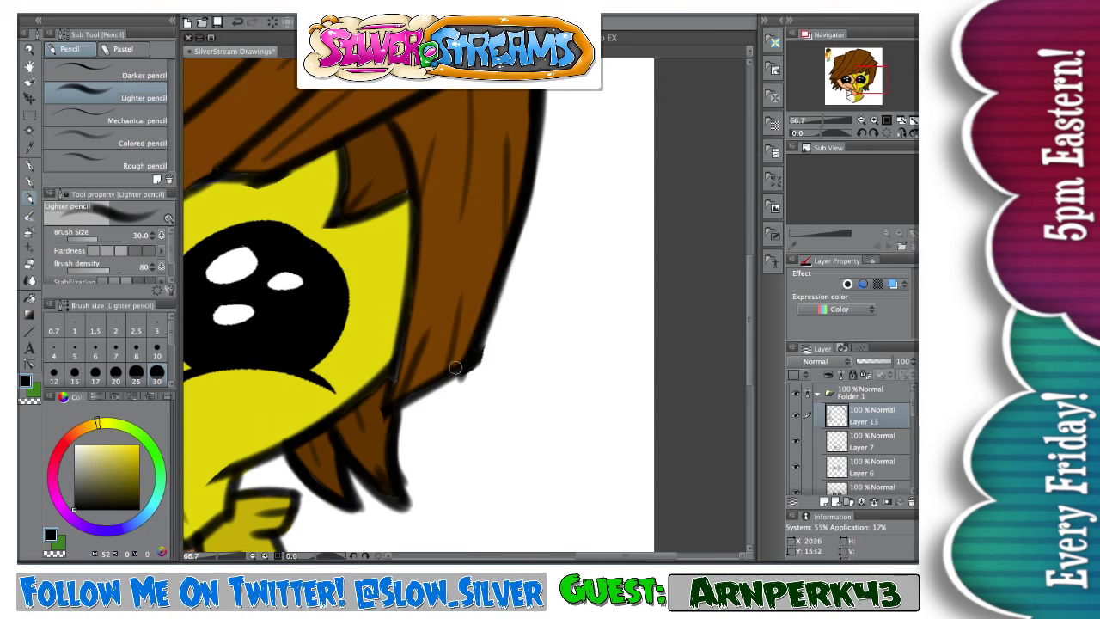
left_click_drag(405, 396, 465, 375)
Go over the outlines of the side lock's inner edge and the small hair piece beside the yellow half of the face
left_click_drag(394, 121, 400, 336)
key("ctrl+z")
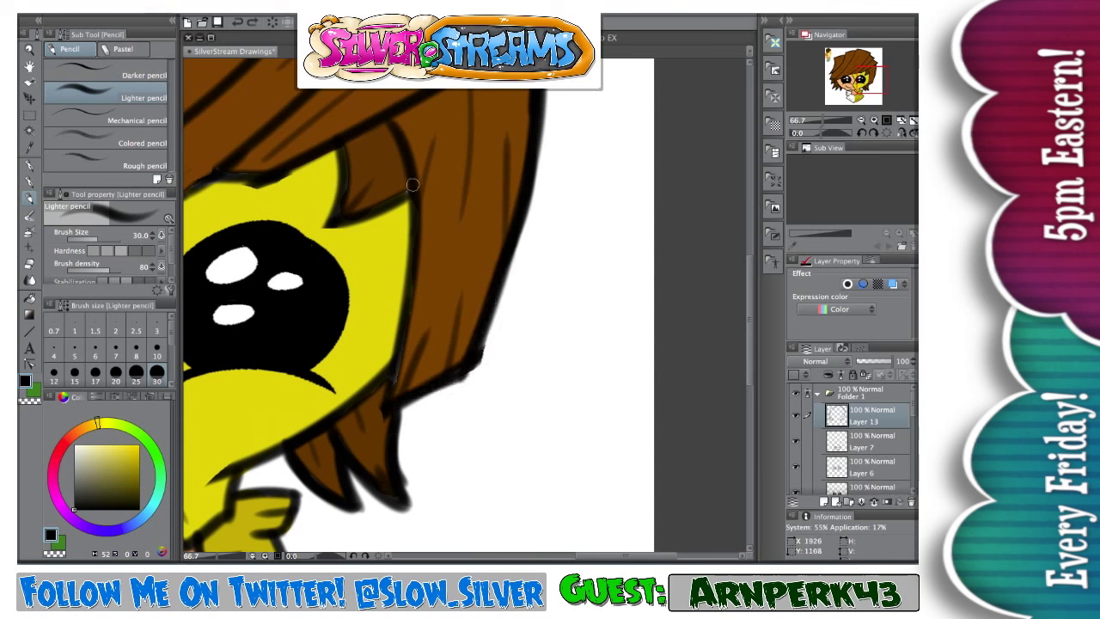
mouse_move(413, 185)
left_mouse_down()
mouse_move(394, 378)
mouse_move(373, 214)
mouse_move(346, 217)
left_mouse_up()
key("ctrl+z")
left_click_drag(345, 144, 344, 212)
left_click_drag(408, 394, 522, 211)
scroll(518, 306, "down", 2)
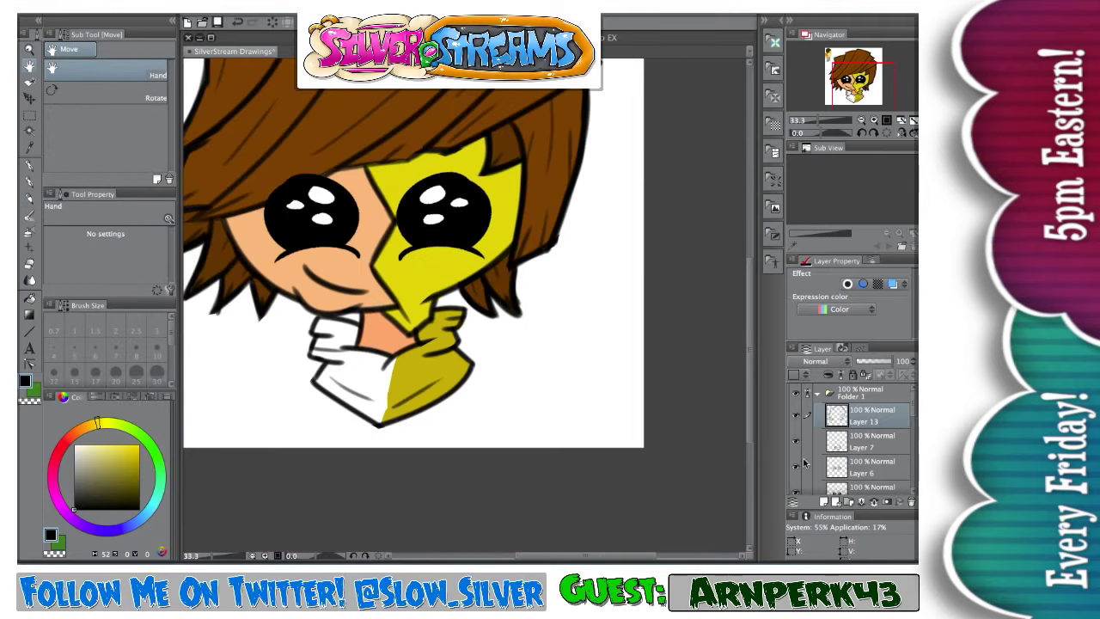
Collapse Folder 1 and create a new layer between Layer 12 and the reference character's image layer
left_click(820, 393)
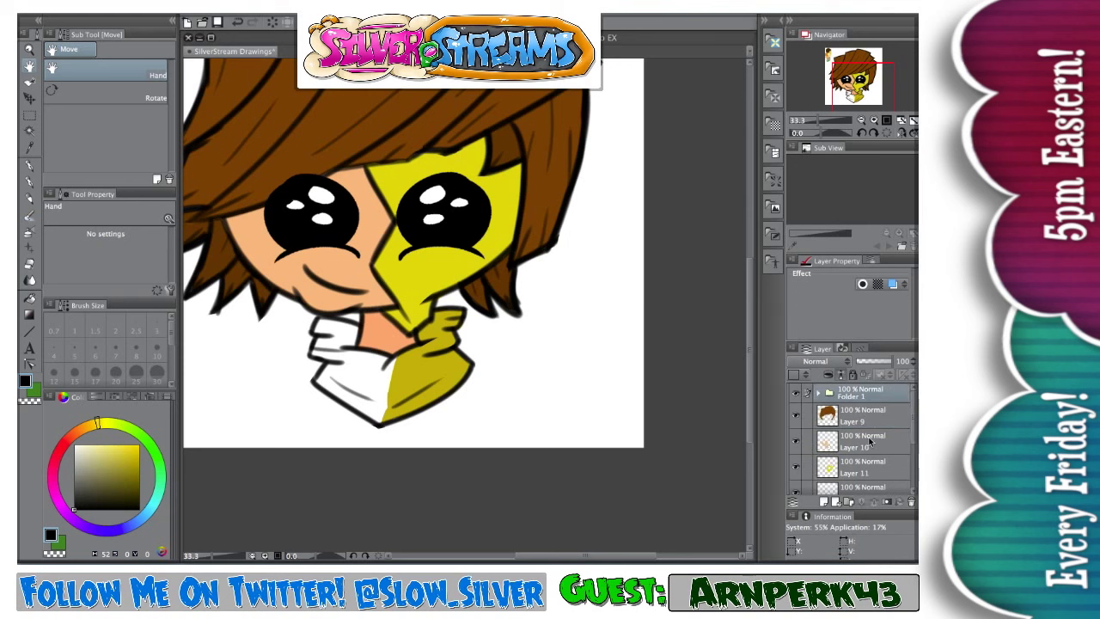
left_click_drag(911, 440, 911, 468)
left_click(860, 410)
left_click(798, 411)
left_click(798, 411)
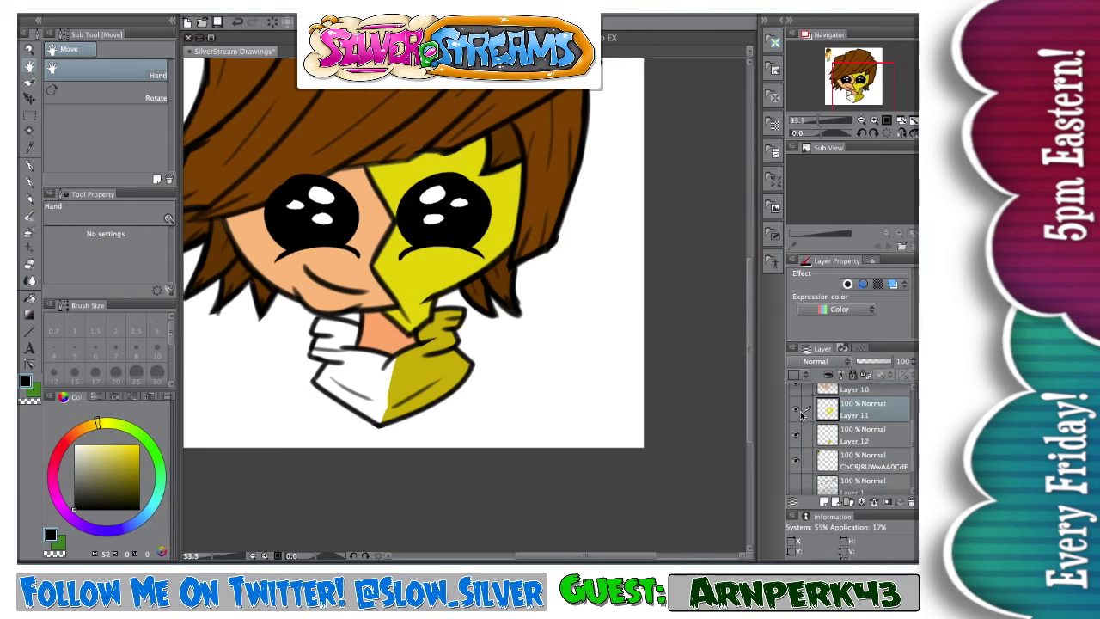
left_click(862, 459)
left_click(823, 502)
key("super+plus")
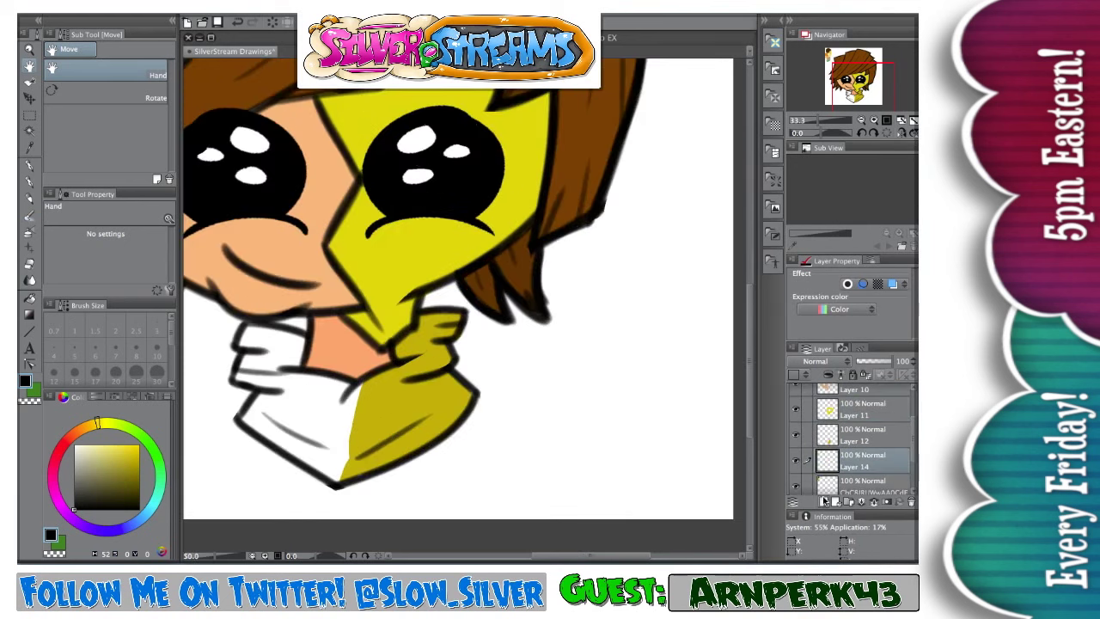
Shade the hair strands in dark brown on Layer 15 with the G-pen at size 68.2
left_click_drag(392, 279, 578, 353)
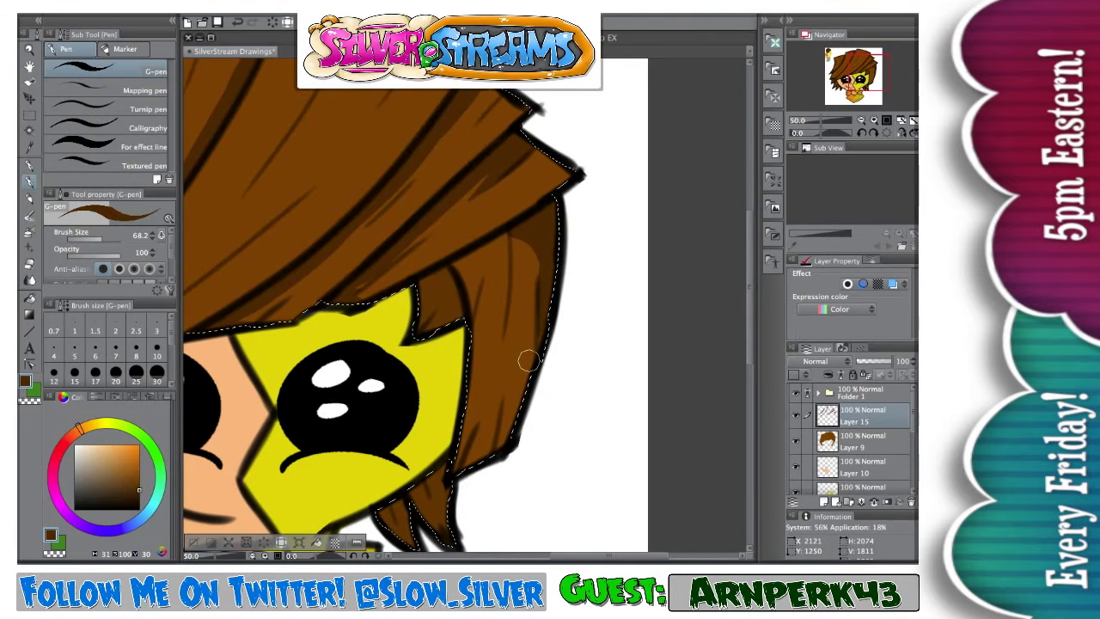
key("space")
left_click_drag(547, 422, 581, 333)
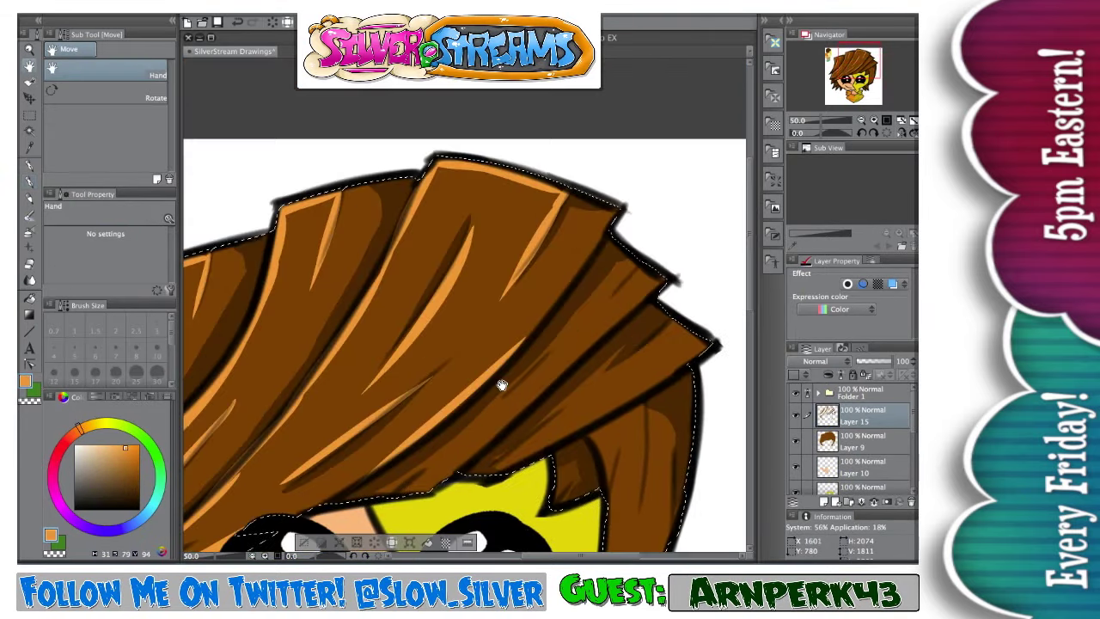
Paint light orange highlights along the swept hair strands on Layer 15 with the G-pen at size 68.2, undoing the last stroke
left_click_drag(581, 349, 556, 362)
left_click_drag(588, 230, 481, 361)
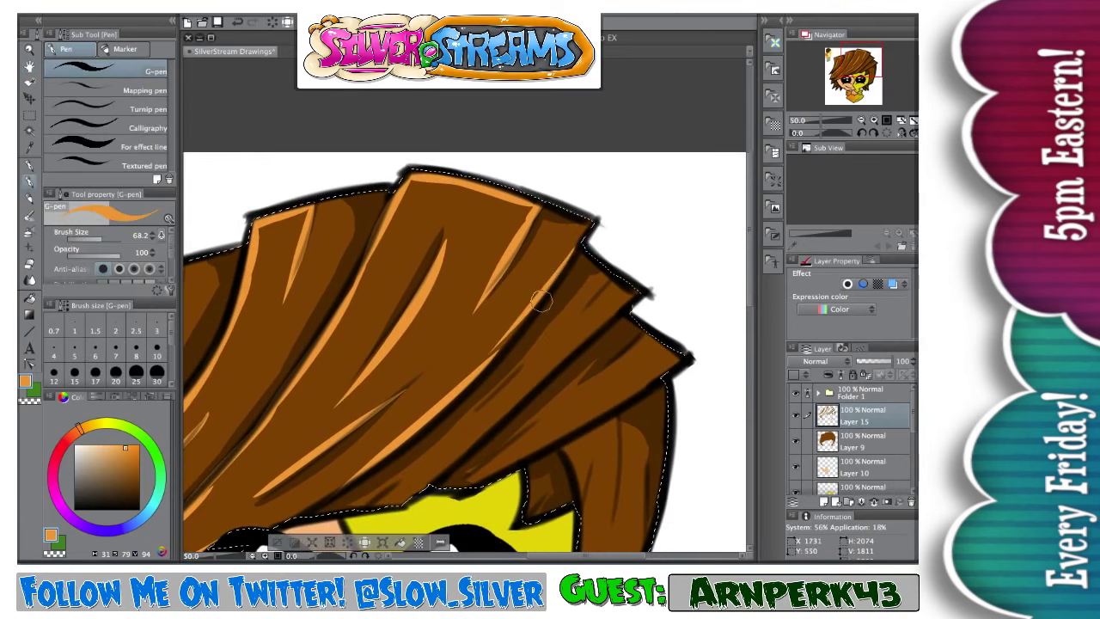
key("space")
left_click_drag(530, 440, 519, 403)
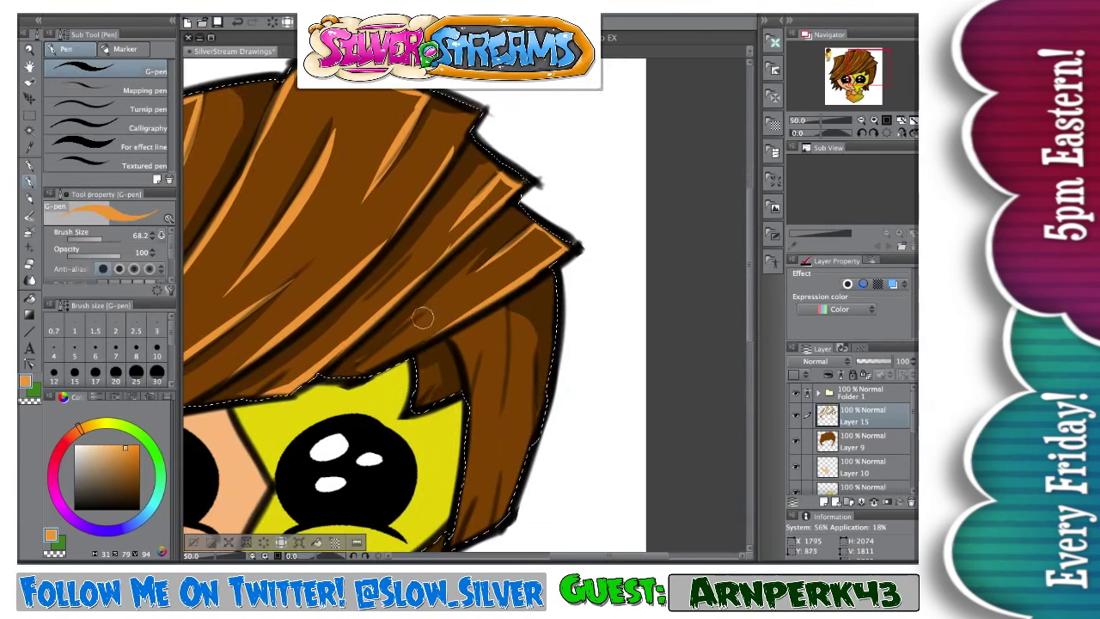
left_click_drag(362, 370, 441, 305)
key("ctrl+z")
key("space")
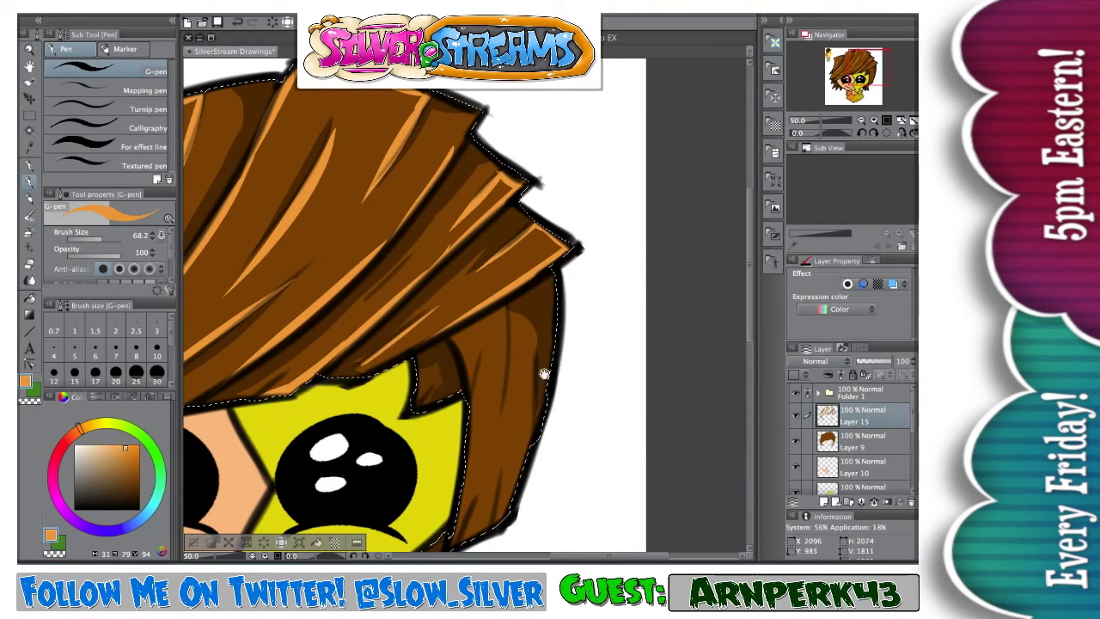
left_click_drag(544, 374, 504, 226)
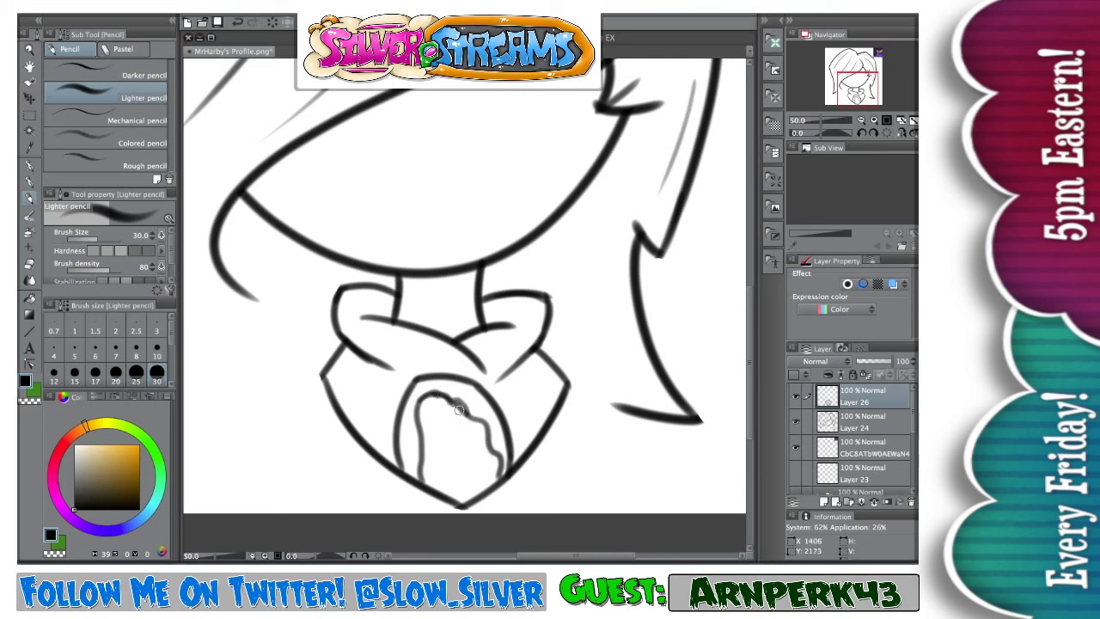
In the second portrait, go over the wavy inner outline of the shirt emblem in black on Layer 26 with the size 30 Lighter pencil
mouse_move(459, 411)
left_mouse_down()
mouse_move(487, 430)
mouse_move(498, 468)
left_mouse_up()
mouse_move(436, 394)
left_mouse_down()
mouse_move(423, 398)
mouse_move(416, 430)
mouse_move(421, 467)
left_mouse_up()
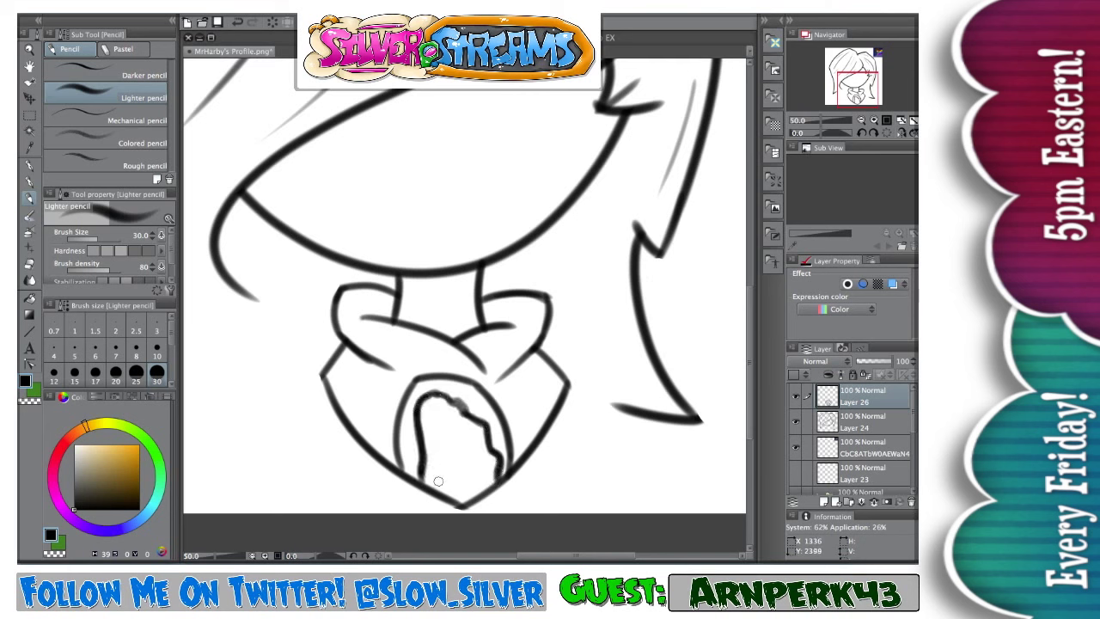
left_click_drag(544, 509, 567, 461)
mouse_move(469, 348)
left_mouse_down()
mouse_move(492, 369)
mouse_move(548, 370)
left_mouse_up()
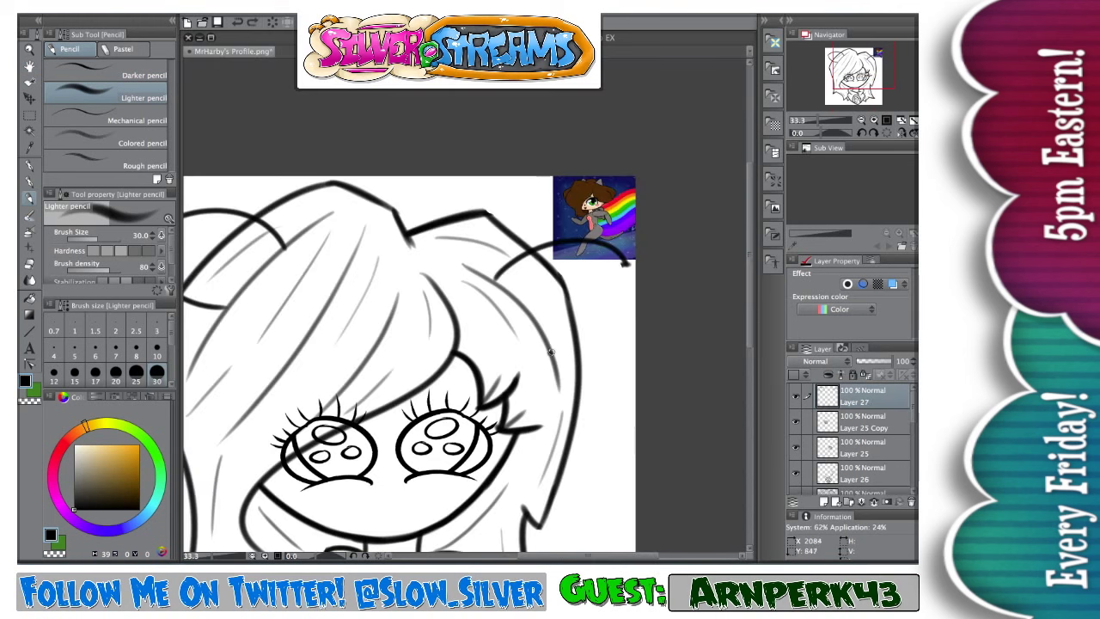
Draw the lower curve of the animal ear beside the reference picture on Layer 27 with the size 30 Lighter pencil
left_click_drag(552, 354, 623, 284)
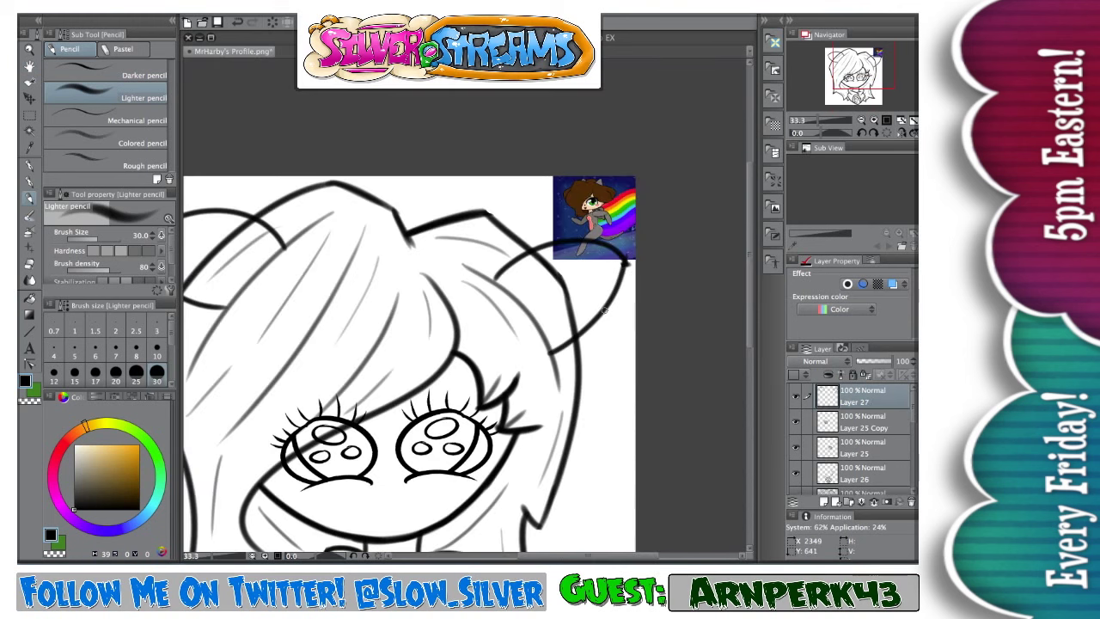
mouse_move(486, 360)
left_mouse_down()
mouse_move(612, 373)
mouse_move(639, 356)
mouse_move(476, 425)
mouse_move(587, 422)
left_mouse_up()
scroll(536, 396, "up", 1)
scroll(535, 396, "up", 1)
mouse_move(475, 300)
left_mouse_down()
mouse_move(478, 317)
mouse_move(671, 346)
left_mouse_up()
Enclose the left ear on Layer 27 in a rectangular selection and transform it
key("e")
scroll(490, 371, "down", 3)
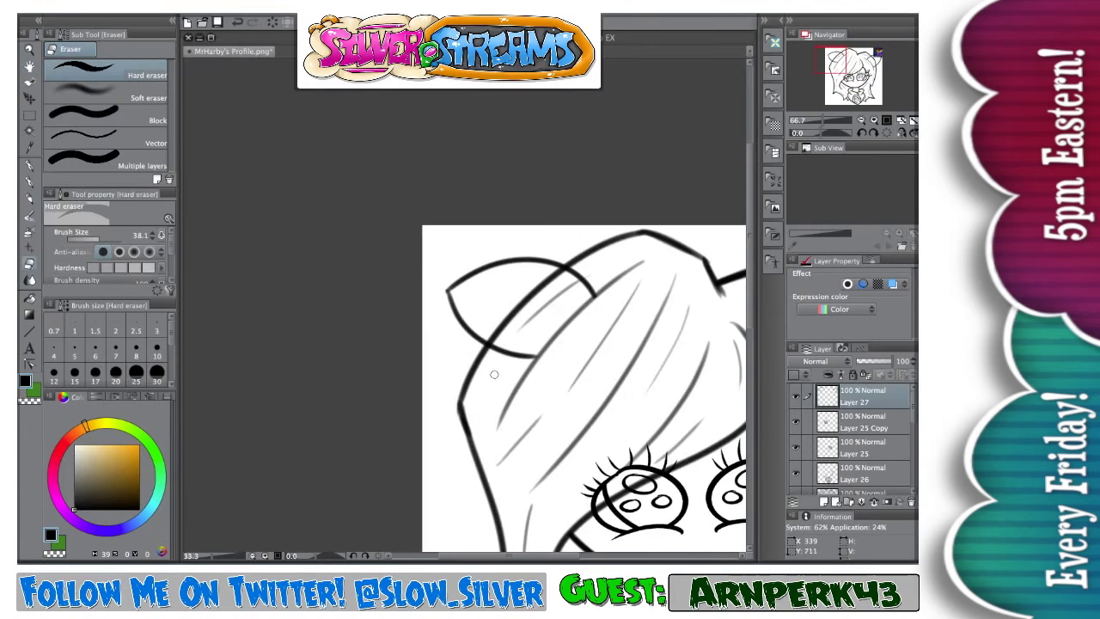
left_click_drag(587, 425, 519, 340)
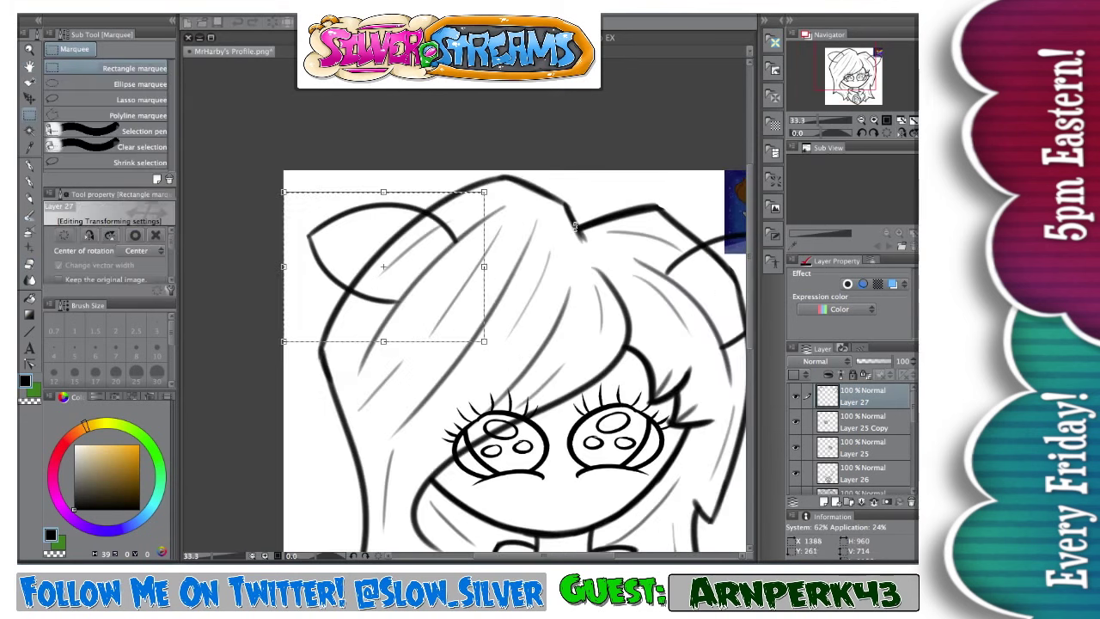
mouse_move(581, 232)
left_mouse_down()
mouse_move(584, 269)
mouse_move(575, 242)
left_mouse_up()
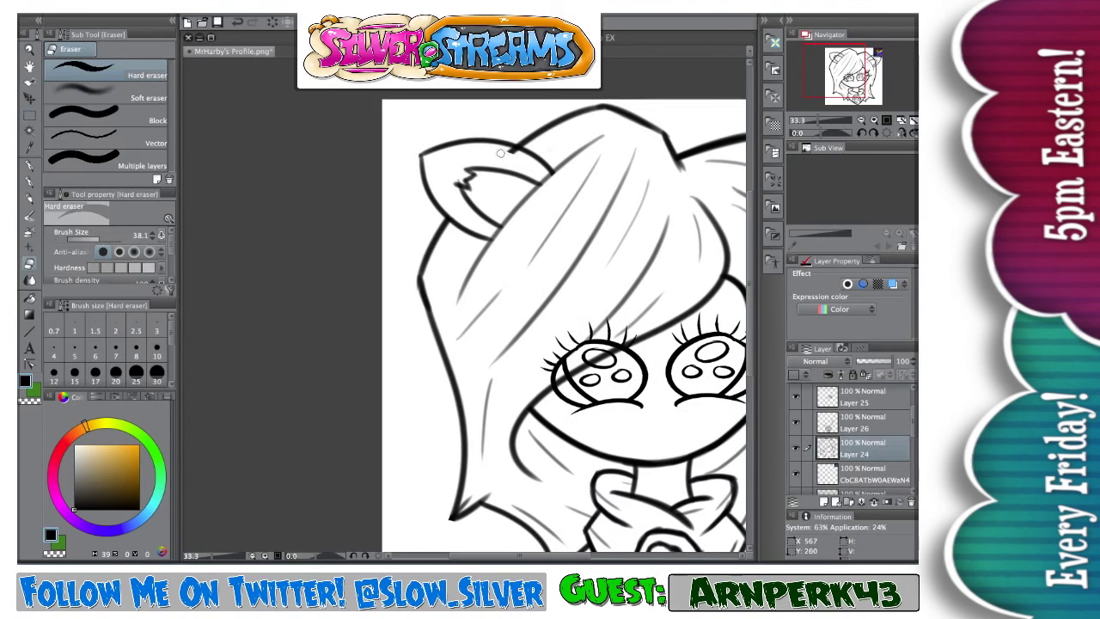
Erase the hair outline where it crosses both ears on Layer 24 with the Hard eraser at size 38.1
left_click_drag(500, 153, 513, 150)
key("space")
left_click_drag(606, 319, 475, 333)
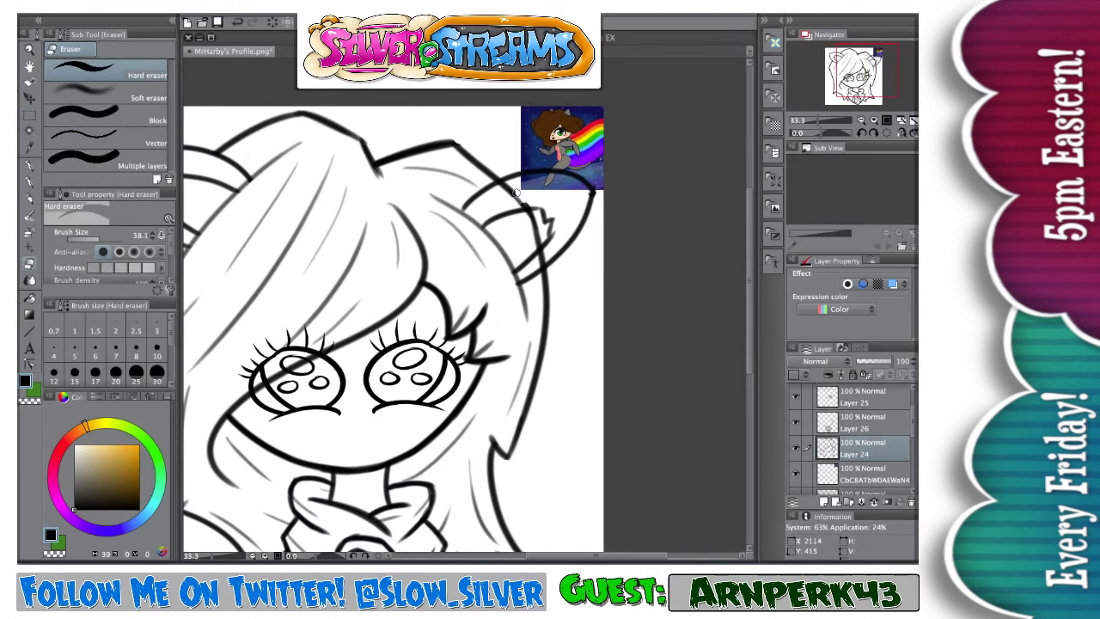
mouse_move(516, 193)
left_mouse_down()
mouse_move(531, 222)
mouse_move(527, 209)
left_mouse_up()
Draw a jagged fur tuft inside the left ear, next to the hair edge, on Layer 27
left_click(872, 432)
key("super+minus")
left_click_drag(432, 357, 563, 311, "space")
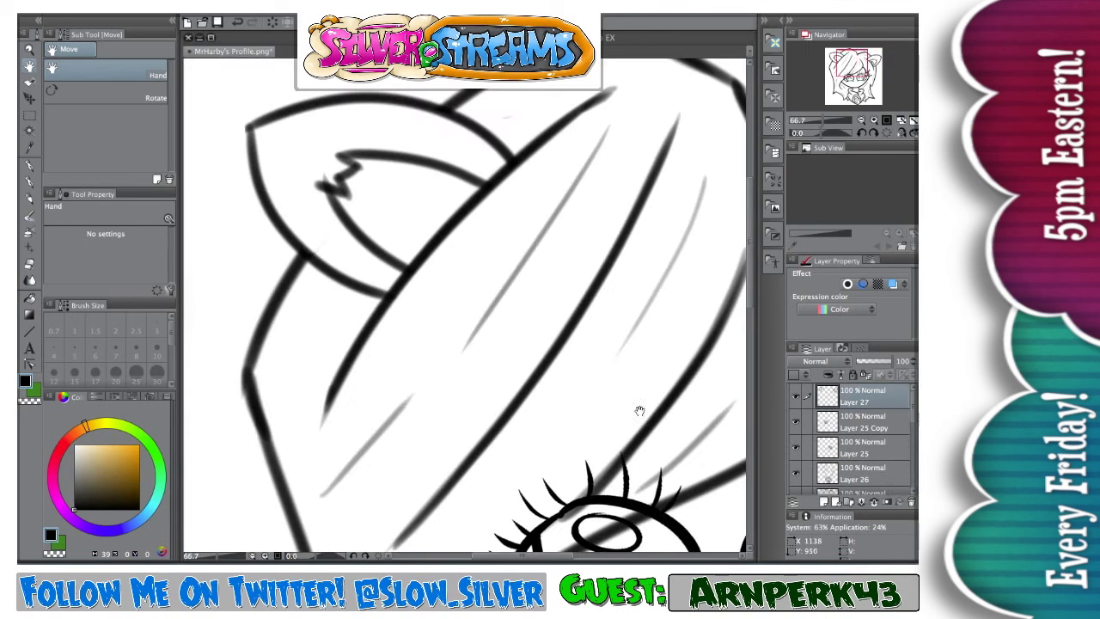
scroll(489, 443, "up", 2)
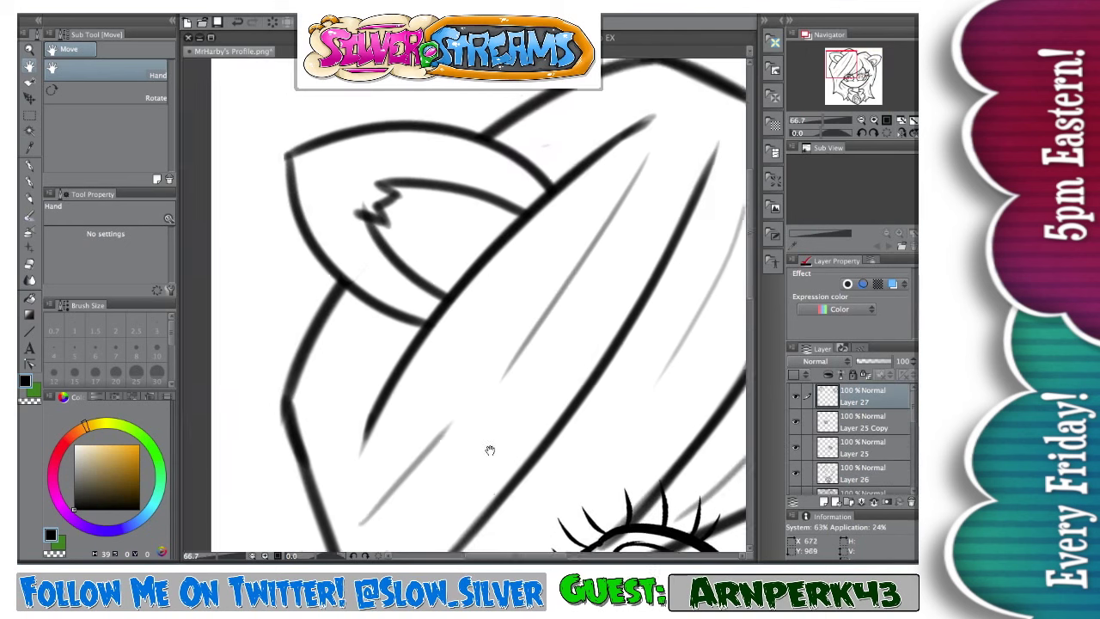
left_click_drag(514, 450, 468, 475)
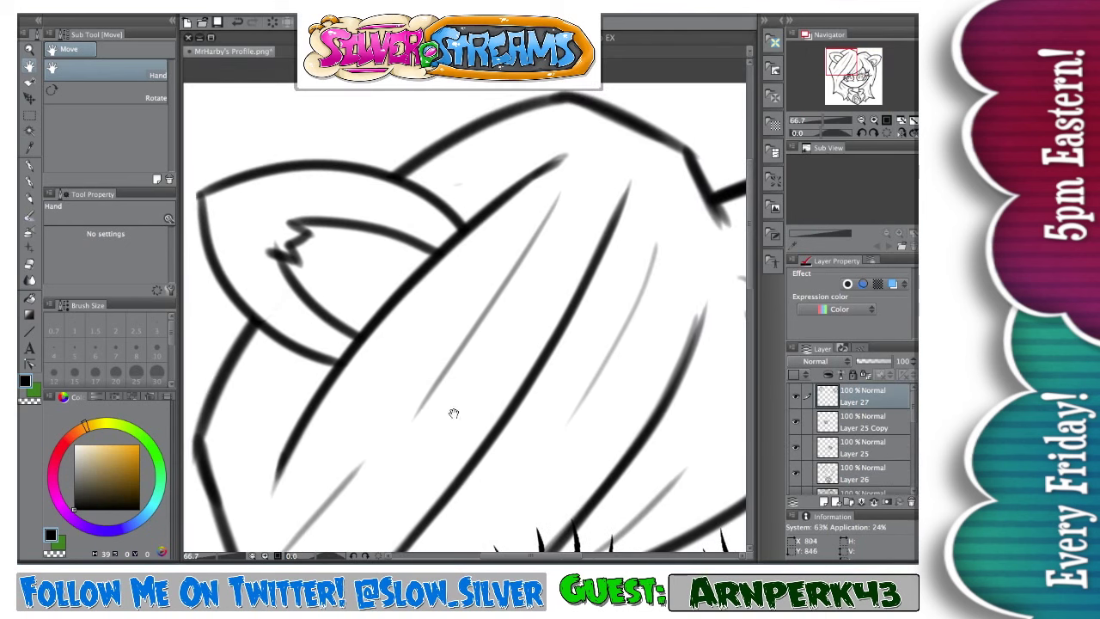
mouse_move(426, 263)
left_mouse_down()
mouse_move(383, 260)
mouse_move(382, 249)
mouse_move(388, 291)
mouse_move(337, 314)
left_mouse_up()
scroll(534, 368, "down", 2)
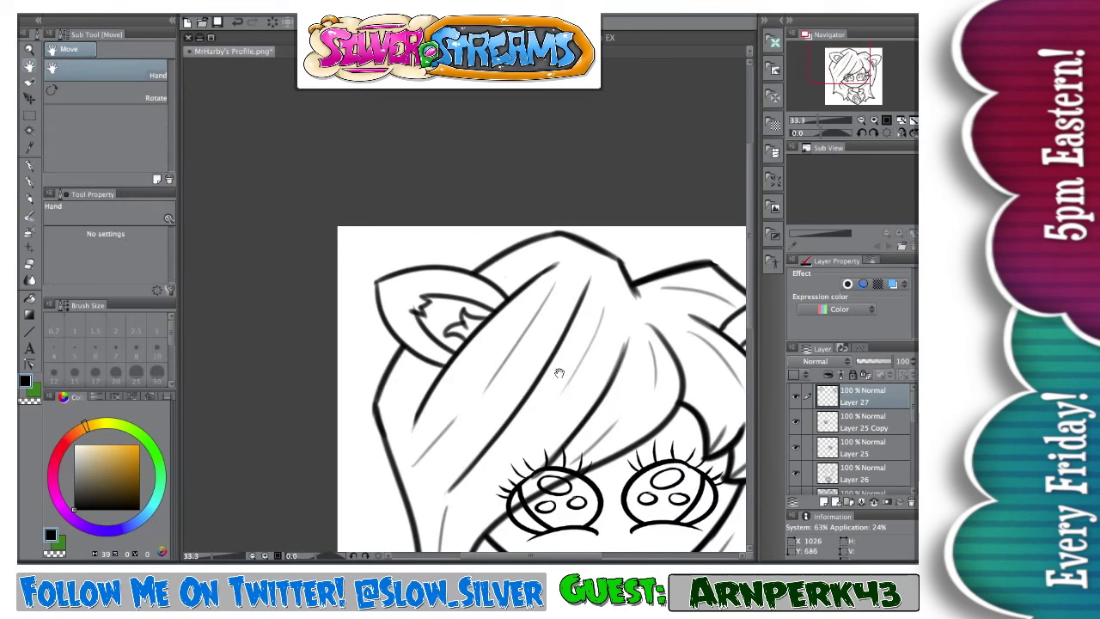
Darken the thin strand lines in the fringe above the eyes on Layer 27 with the size 30 Lighter pencil
mouse_move(560, 373)
left_mouse_down()
mouse_move(563, 396)
mouse_move(392, 225)
left_mouse_up()
scroll(563, 396, "up", 1)
left_click_drag(532, 154, 544, 228)
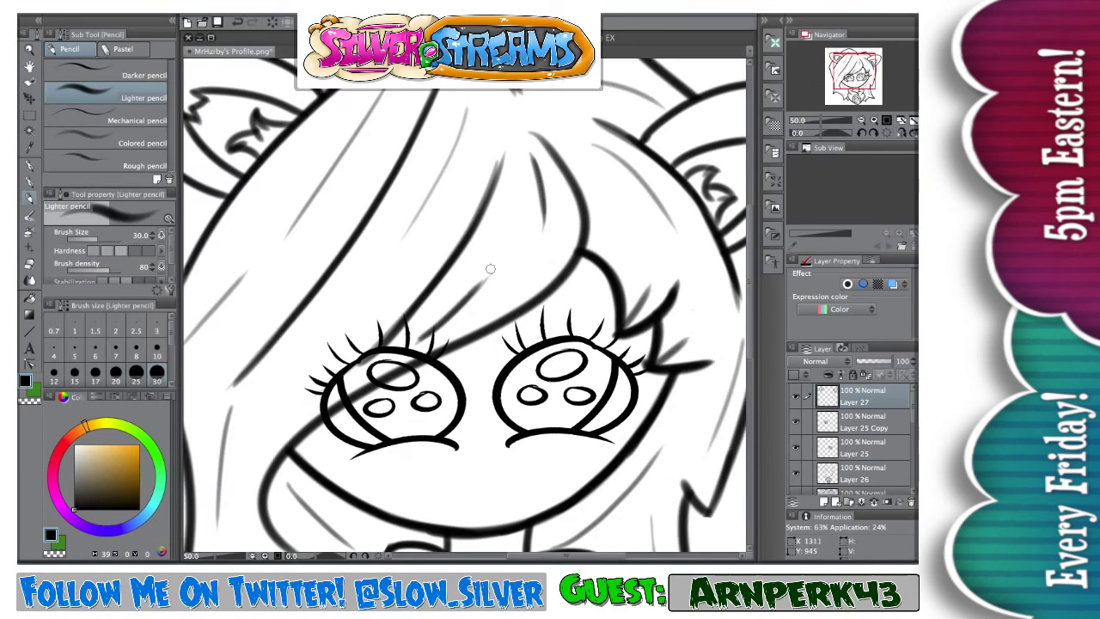